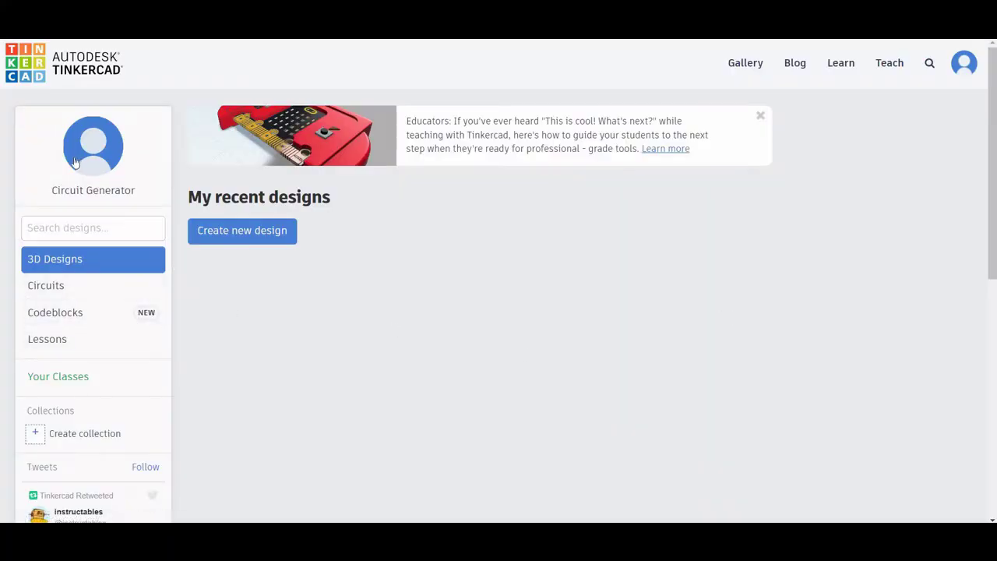
- Open a new circuit design and search the component library for "breadboard"
left_click(39, 291)
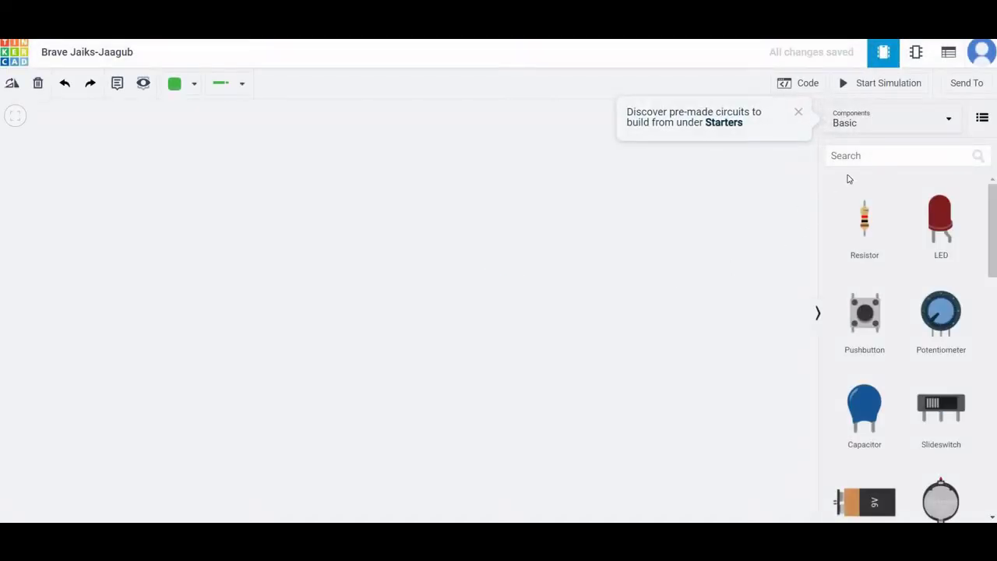
left_click(864, 158)
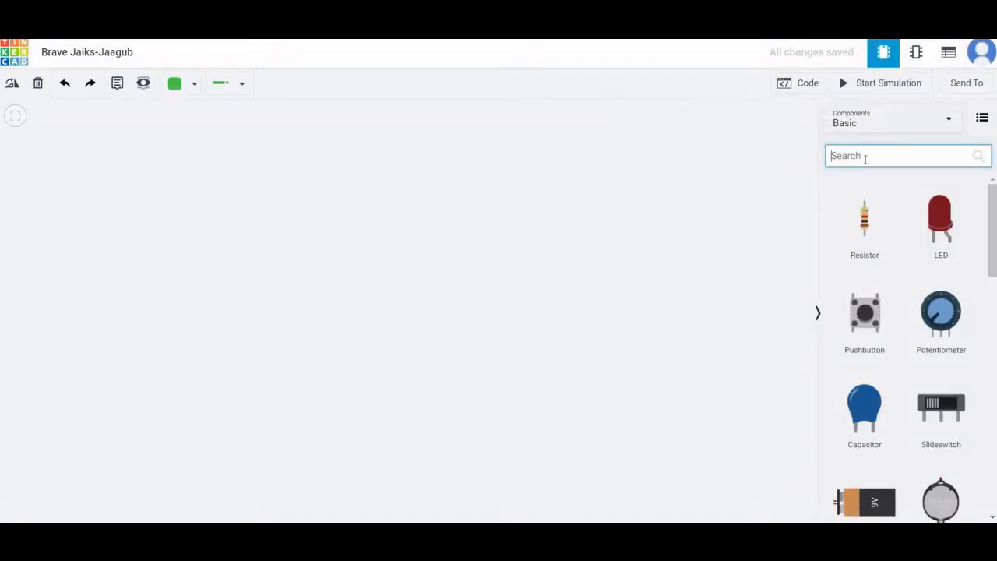
type("bre")
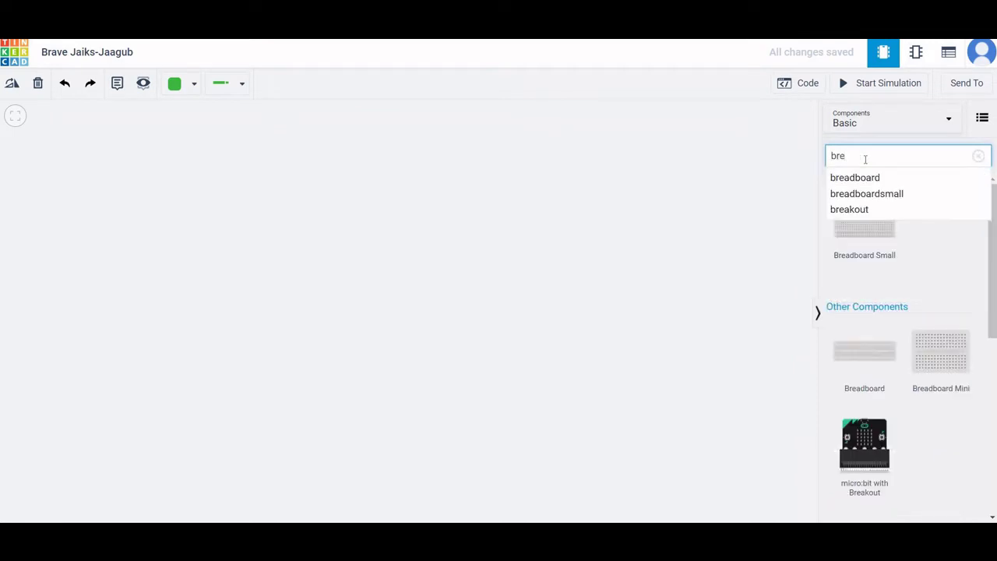
type("a")
left_click(854, 178)
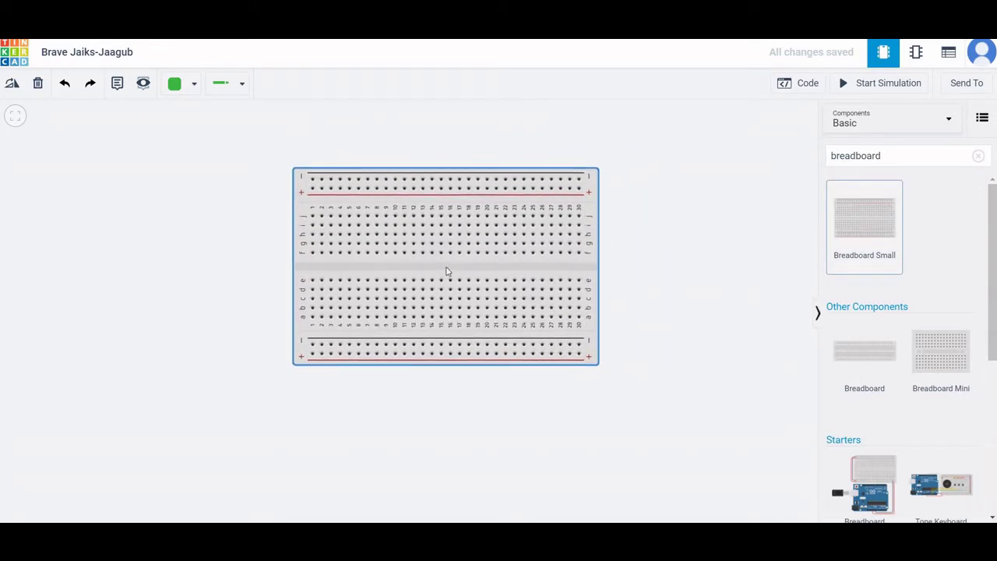
- Place a small breadboard in the middle of the workspace, rotated upright with row 1 at the top and columns a–e on the left
key("r")
key("r")
key("r")
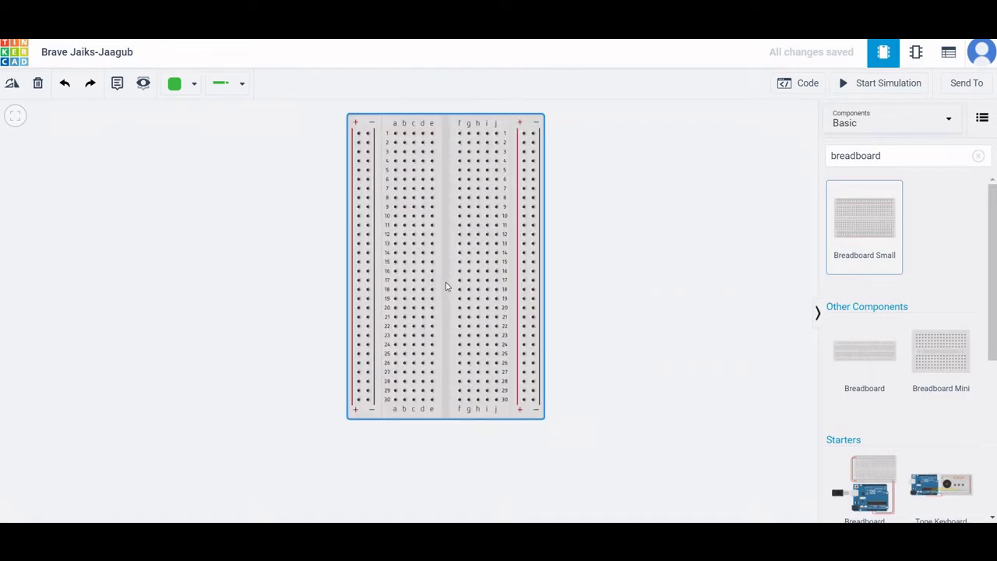
left_click_drag(445, 287, 441, 296)
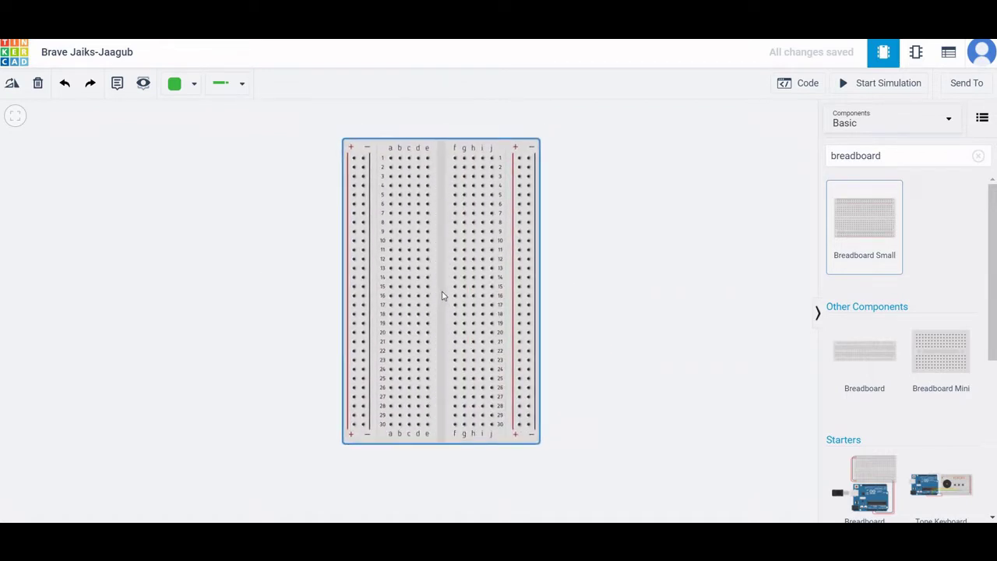
left_click(442, 296)
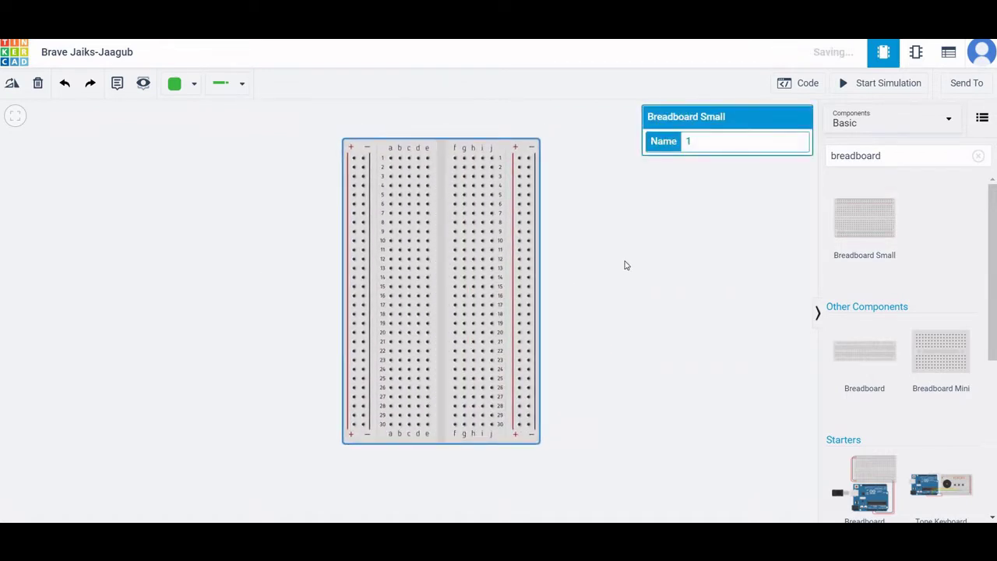
left_click(625, 265)
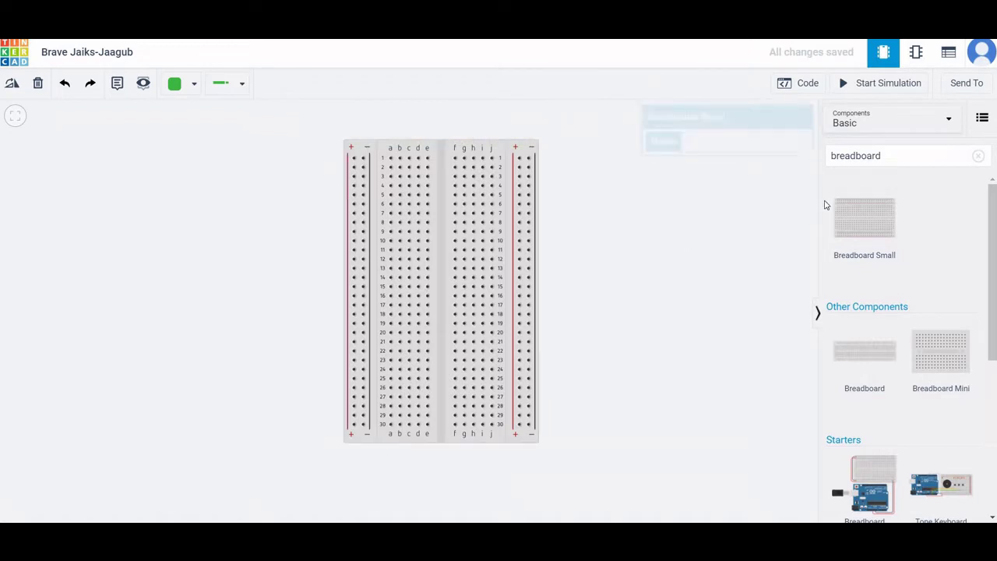
- Find the 555 timer and place it upright across the breadboard's centre gap at rows 7 to 10, with pin 1 at row 7
left_click(978, 156)
left_click(889, 157)
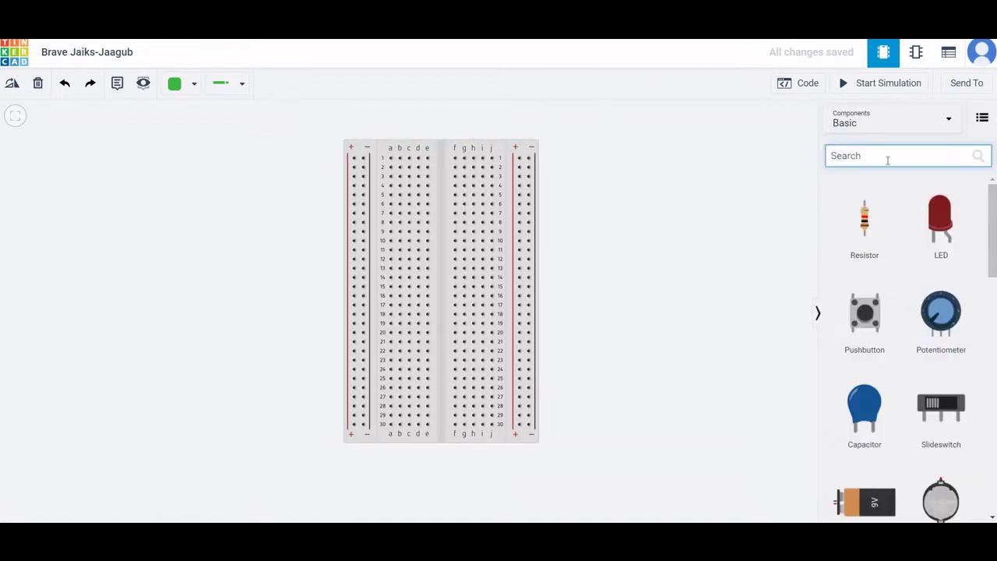
type("555")
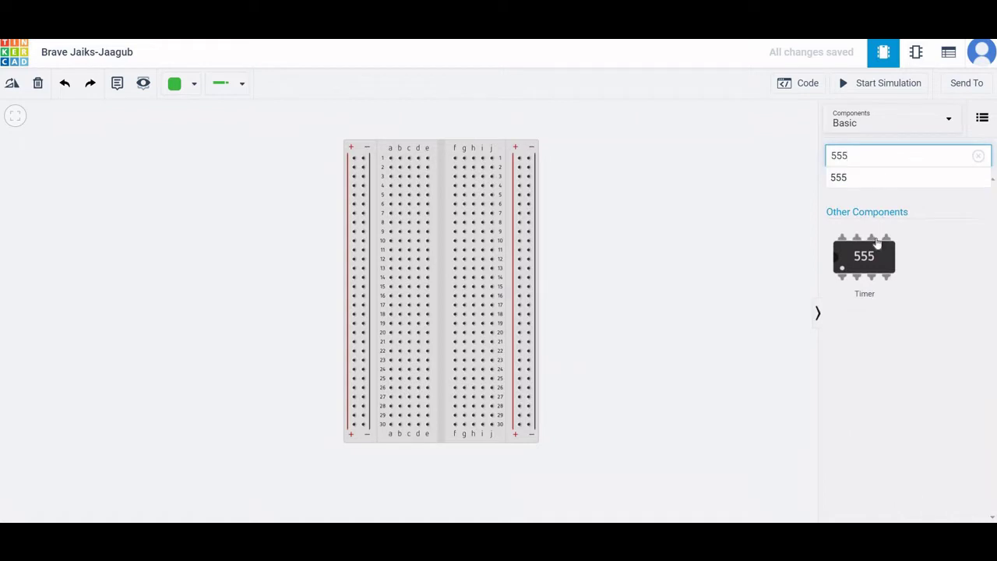
left_click_drag(865, 261, 438, 227)
key("r")
key("r")
key("r")
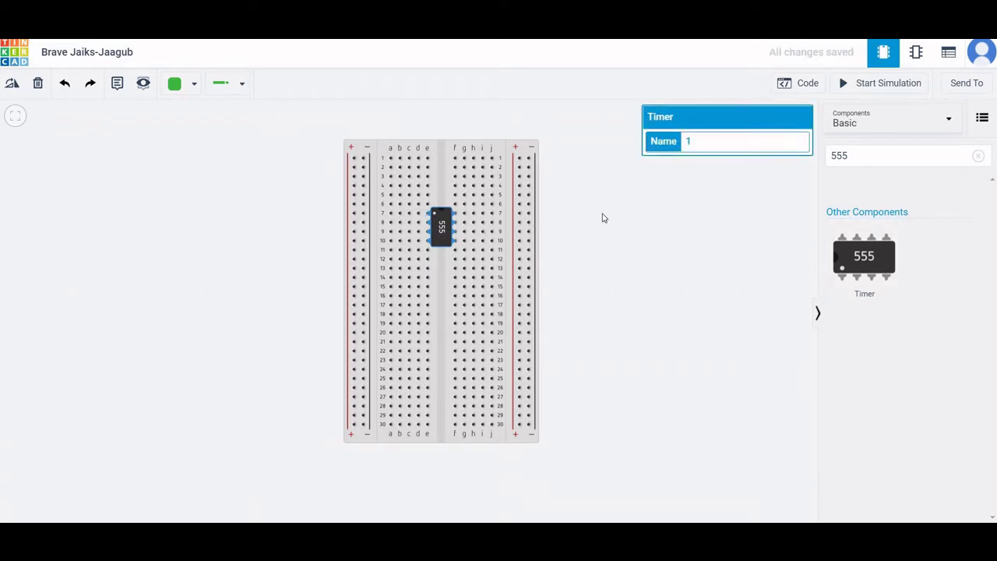
left_click(681, 218)
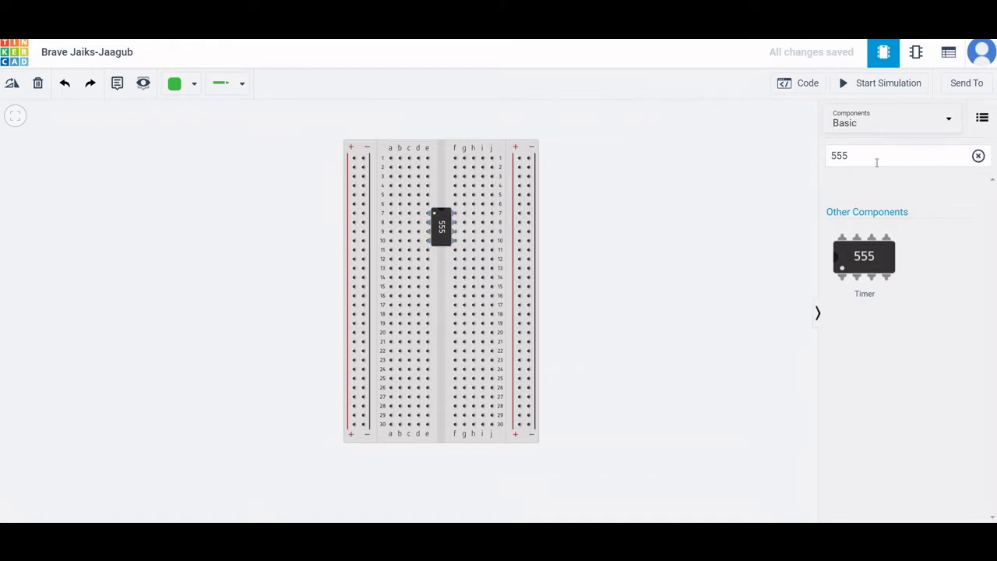
- Search the components for "supply" and place a Power Supply beside the breadboard's upper right corner
left_click(978, 155)
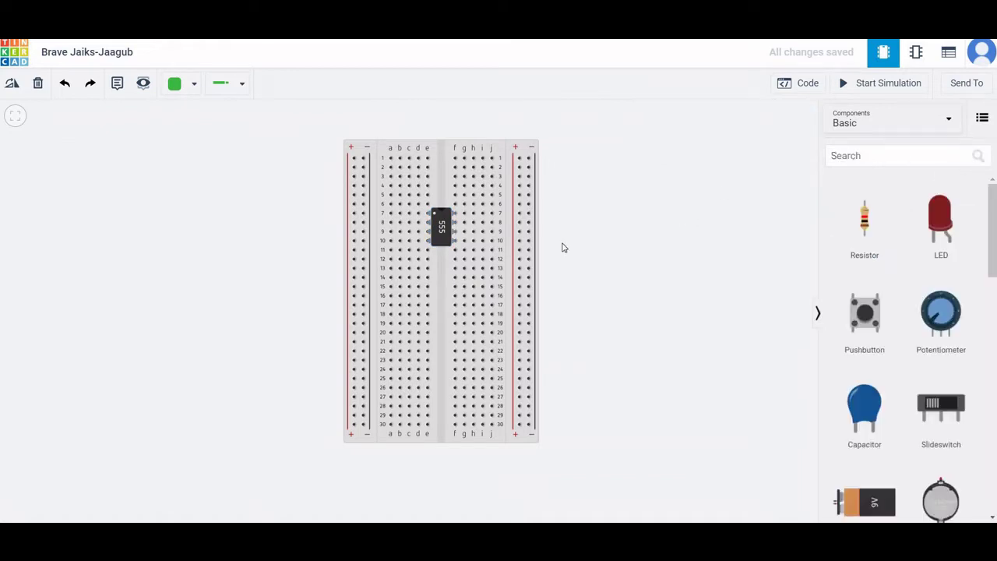
left_click(840, 158)
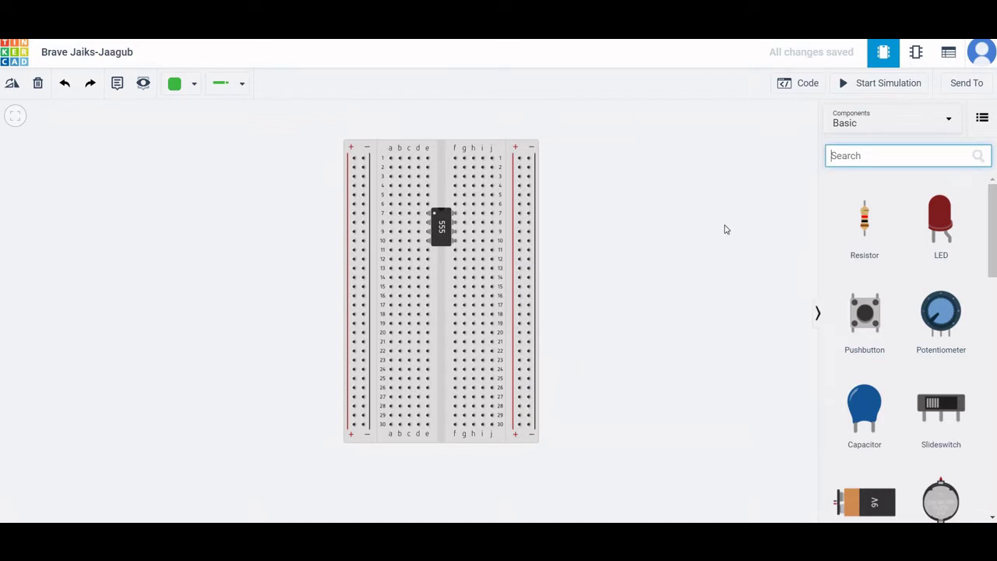
type("p")
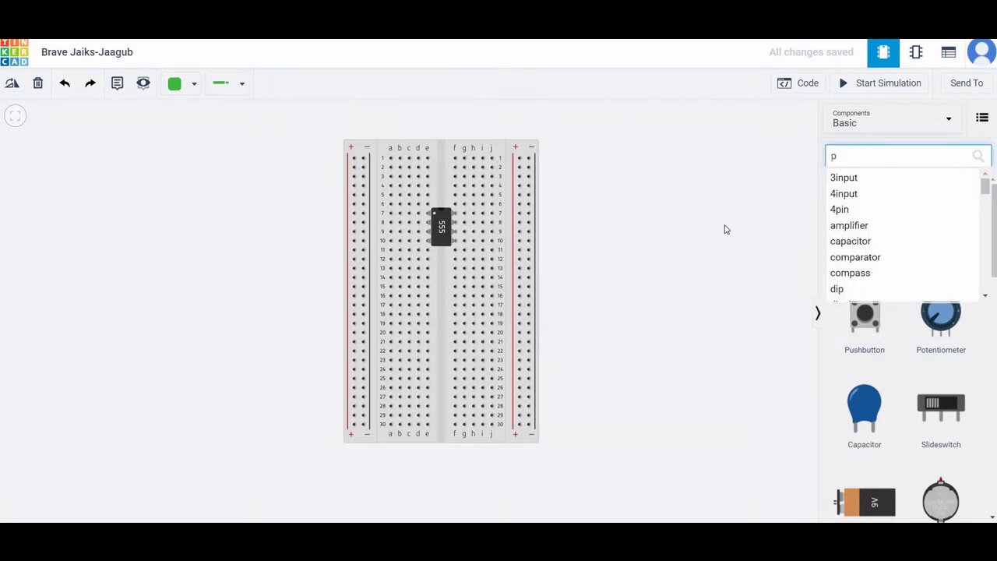
key("BackSpace")
type("su")
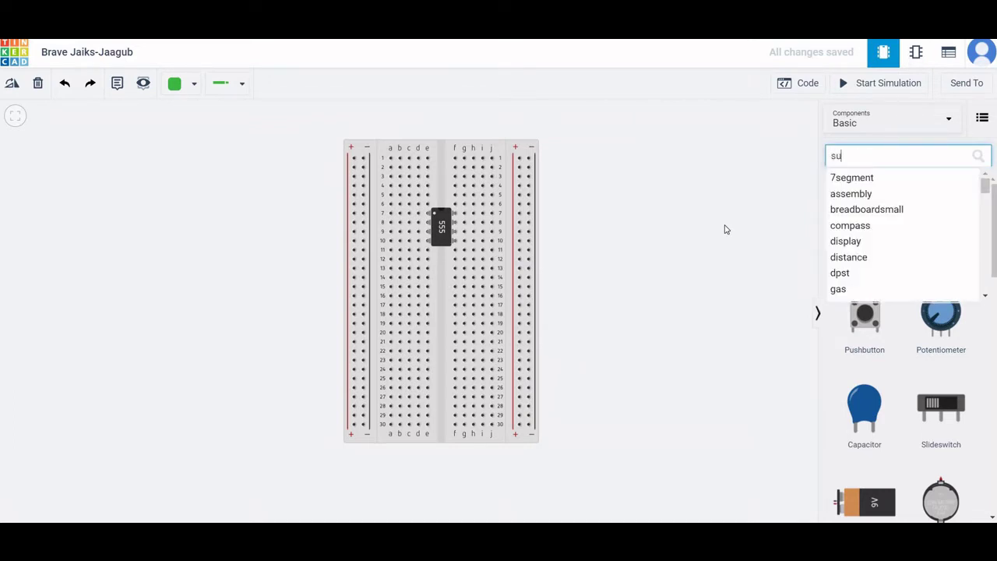
type("ppl")
key("Down")
key("Down")
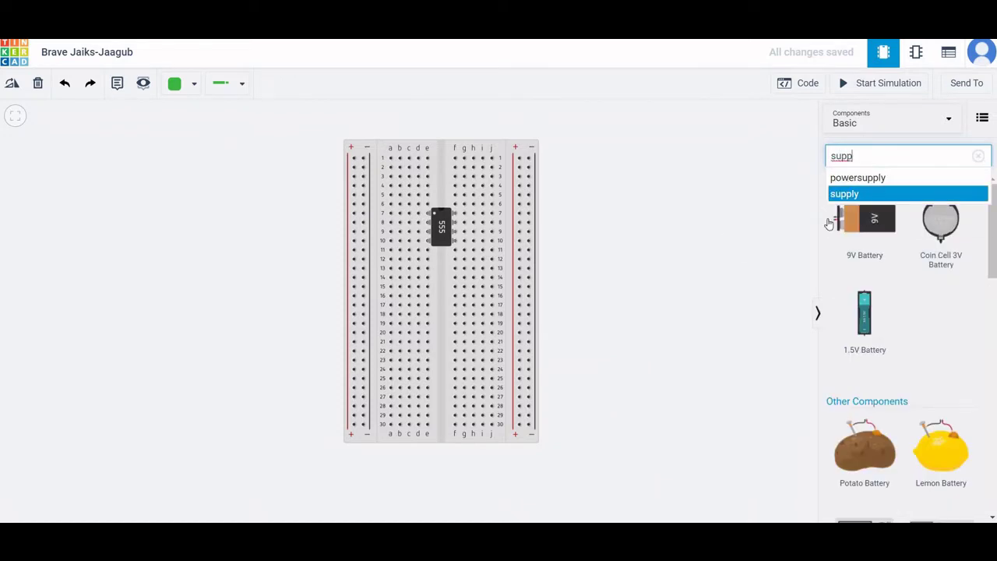
key("Return")
scroll(877, 261, "down", 3)
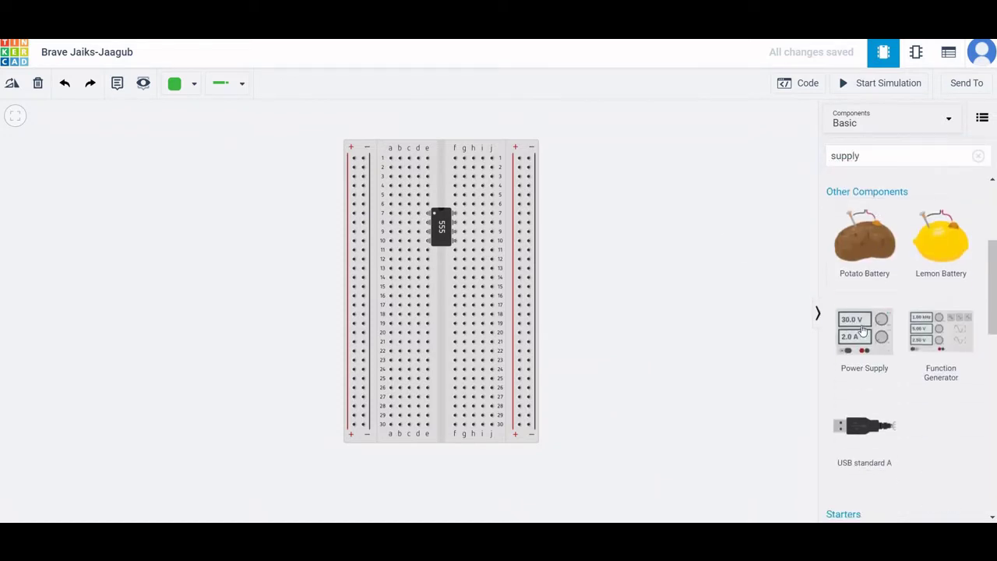
left_click_drag(862, 332, 623, 196)
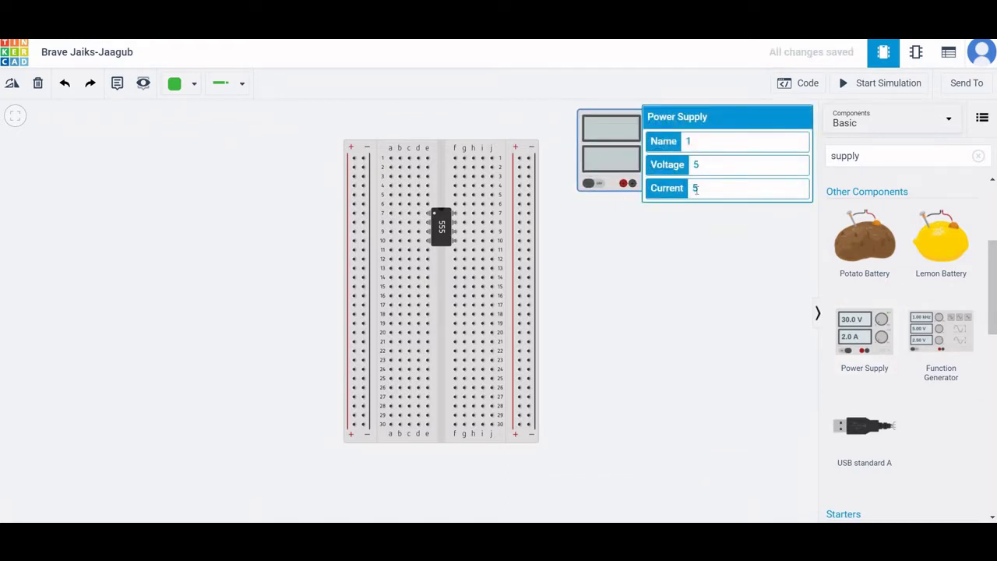
left_click(625, 200)
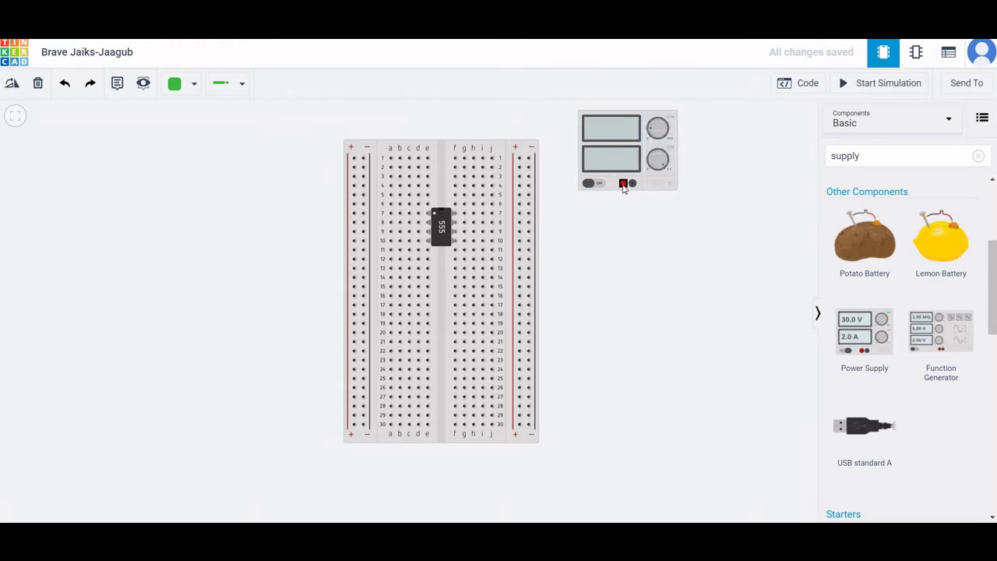
- Wire the power supply's positive terminal to the breadboard's right positive rail at row 5
left_click(623, 186)
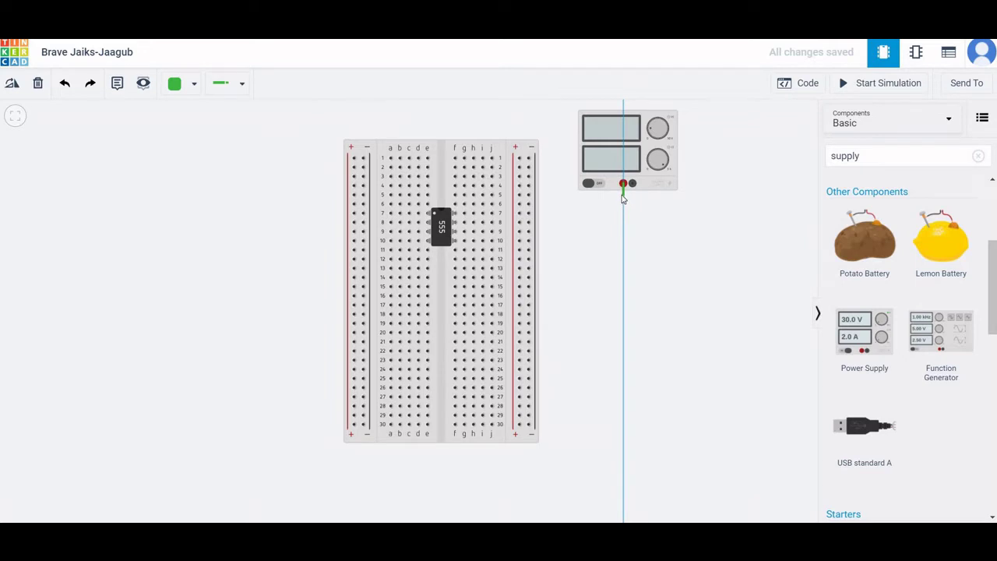
left_click(528, 196)
left_click_drag(530, 196, 519, 196)
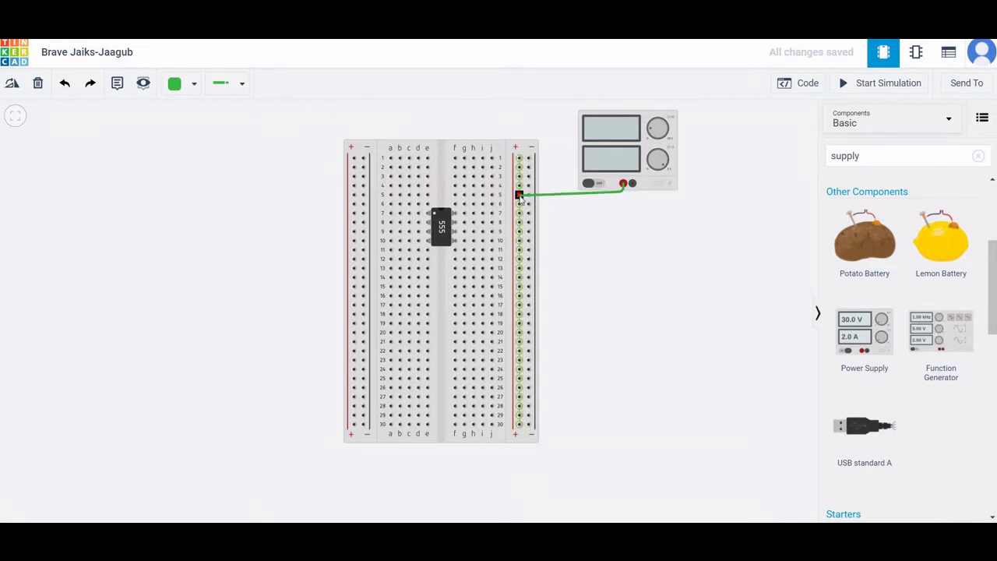
left_click(519, 196)
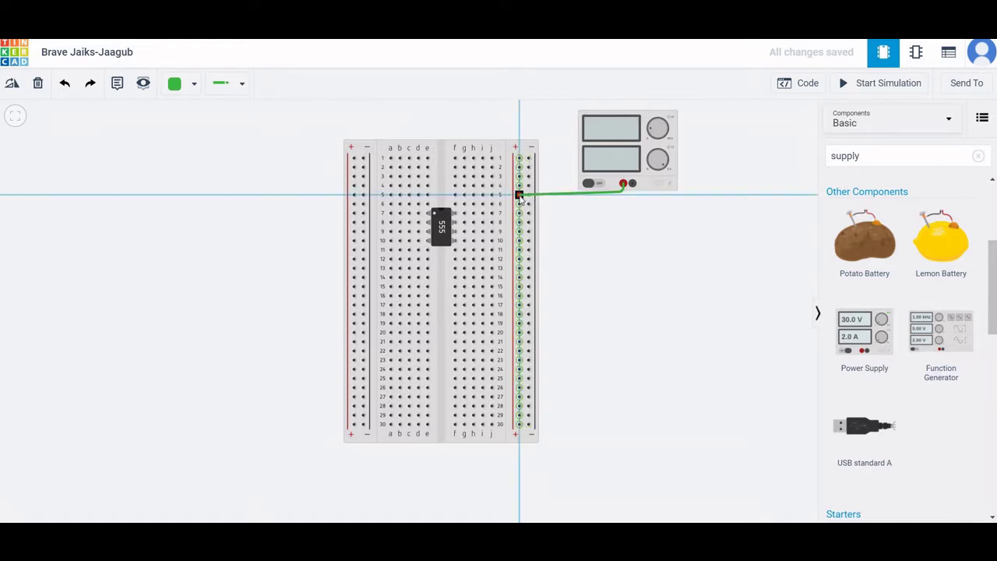
- Wire the power supply's negative terminal around the supply to the breadboard's right negative rail at row 1
left_click(632, 185)
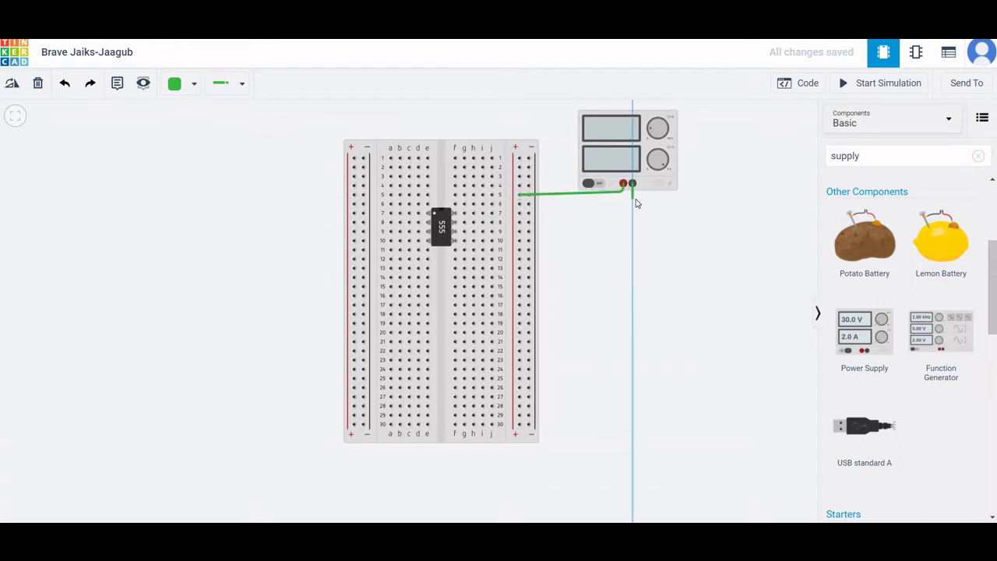
left_click(699, 197)
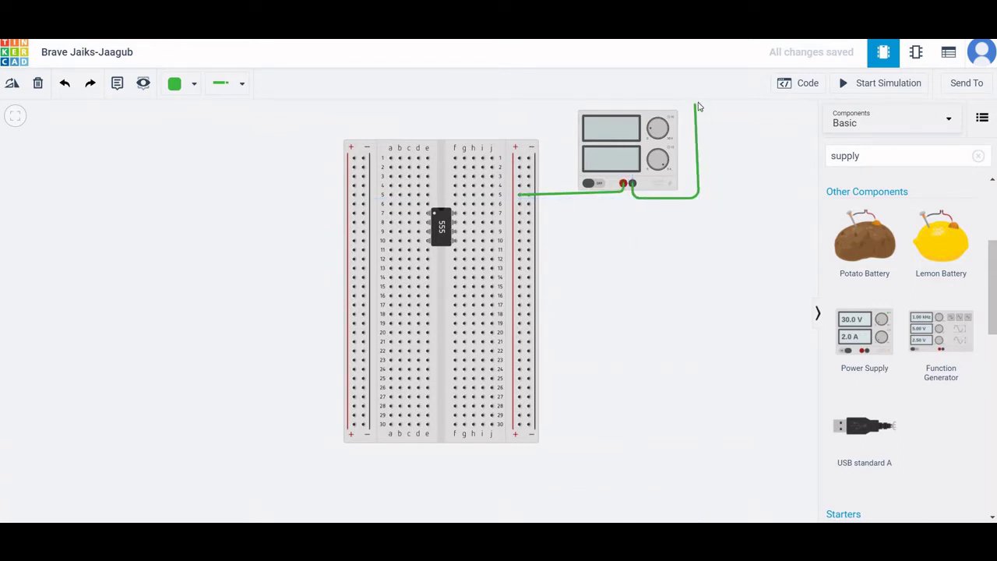
left_click(698, 106)
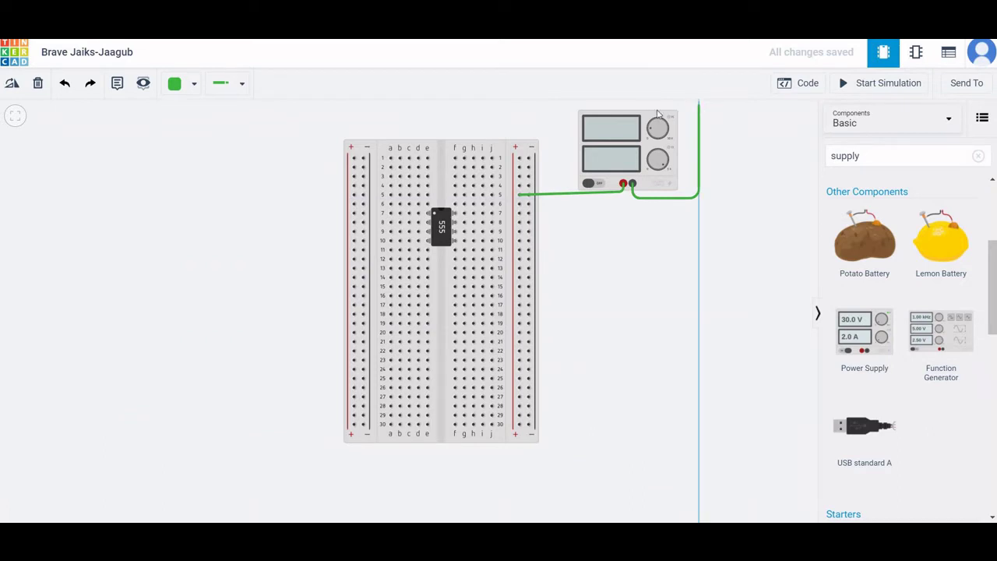
left_click(530, 107)
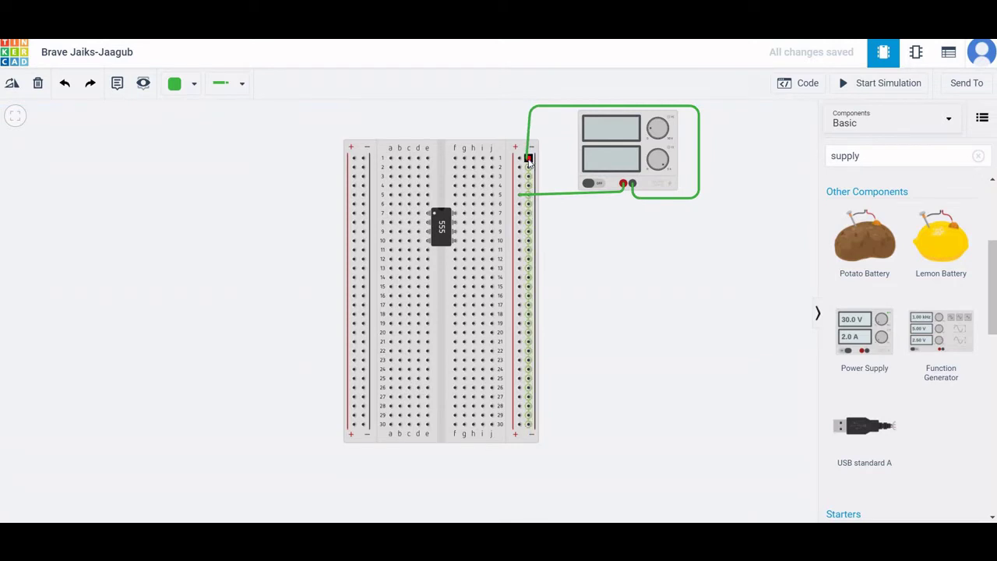
left_click(528, 159)
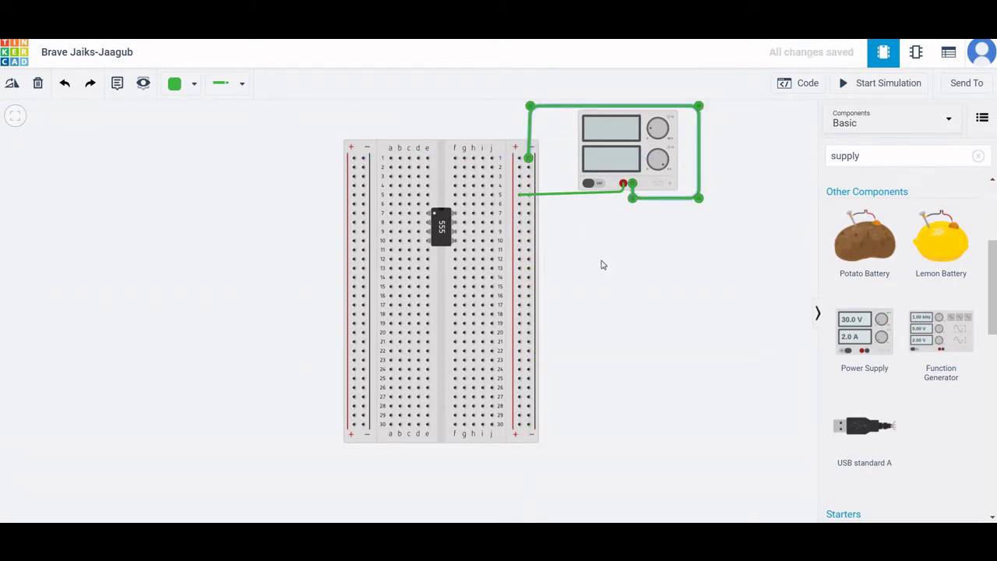
left_click(601, 265)
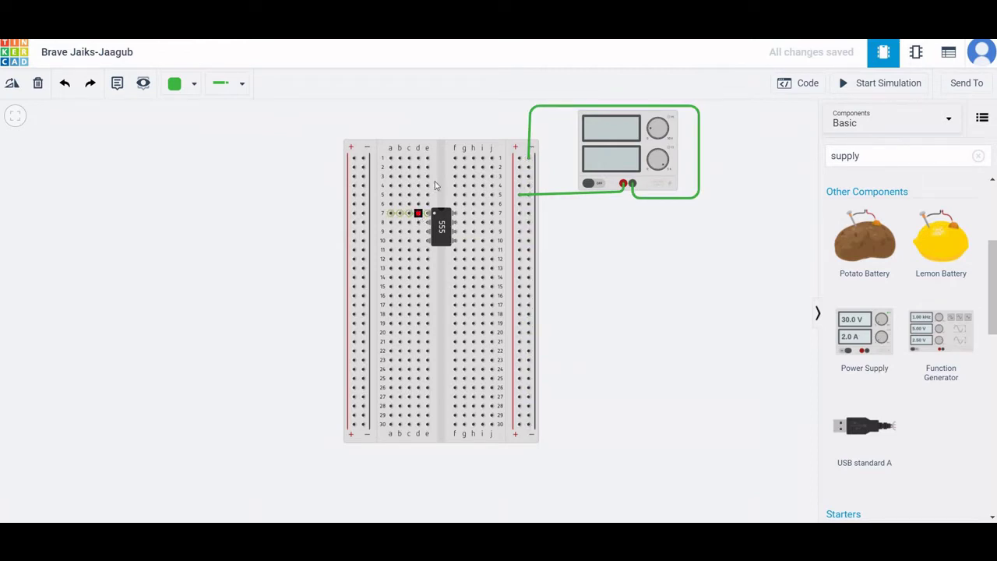
- Link the breadboard's two negative rails with a wire at row 2 and its two positive rails at row 1
left_click(529, 169)
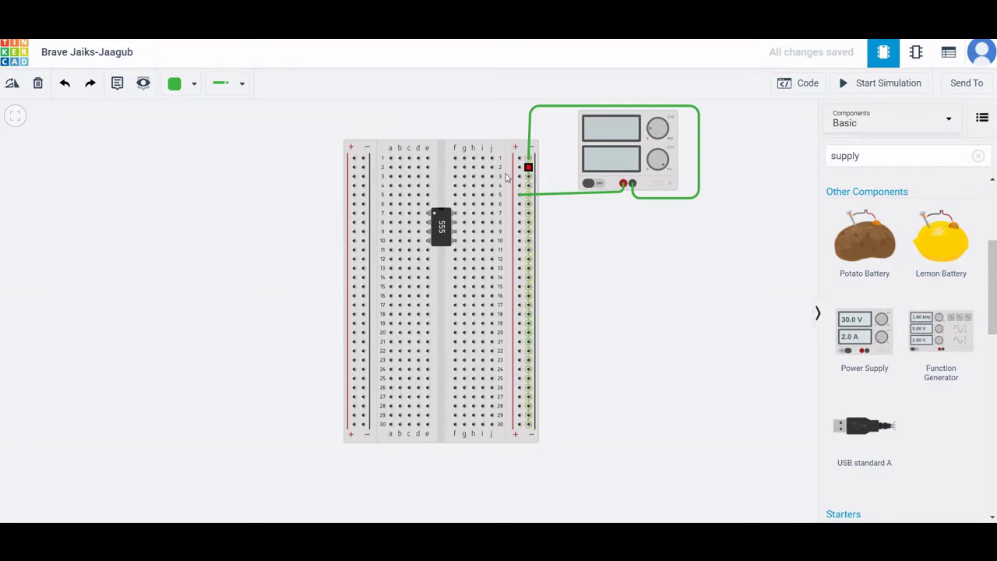
left_click(363, 167)
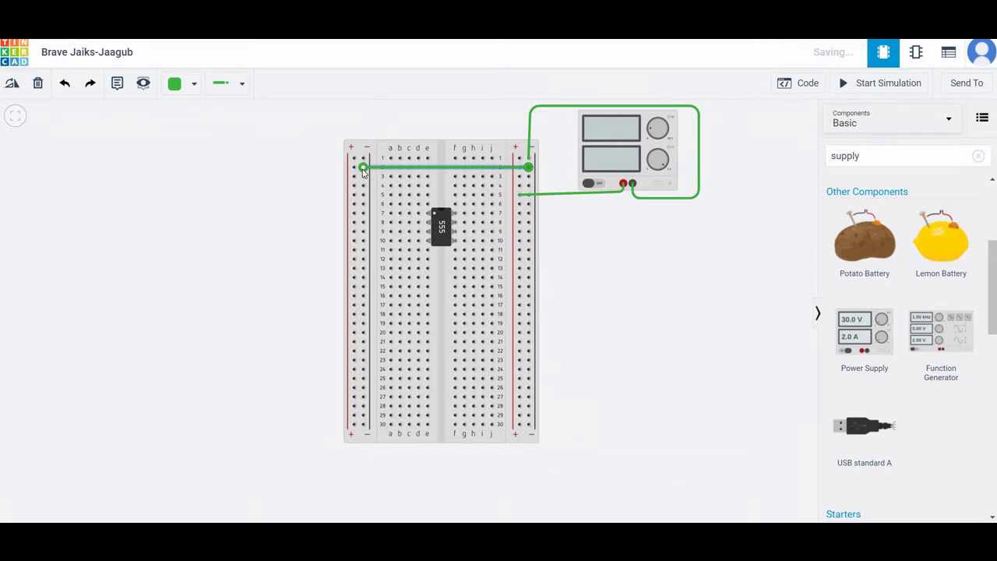
left_click(518, 158)
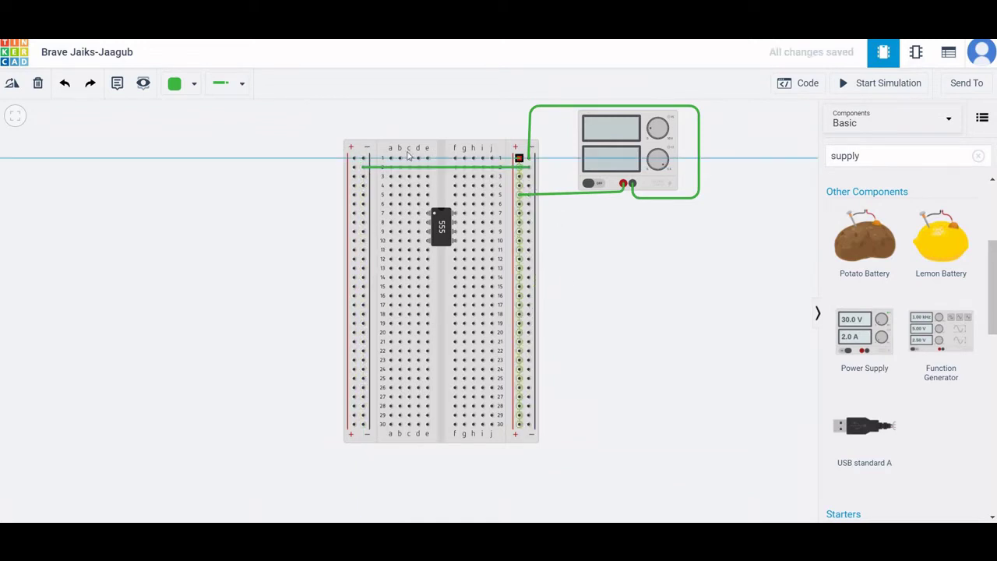
left_click(354, 159)
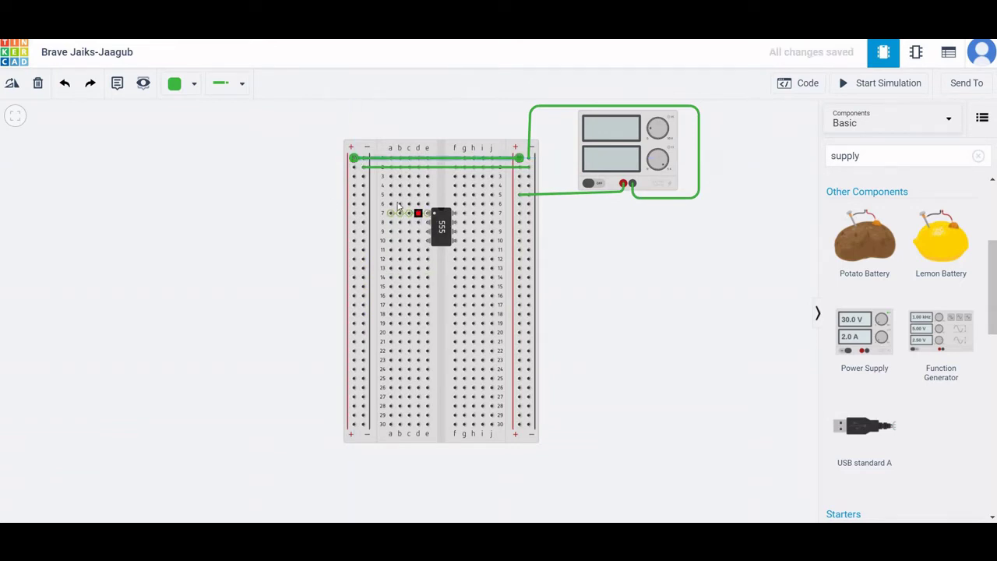
- Wire the 555 timer's pin 1 from hole d7 to the left negative rail at row 7
left_click(418, 214)
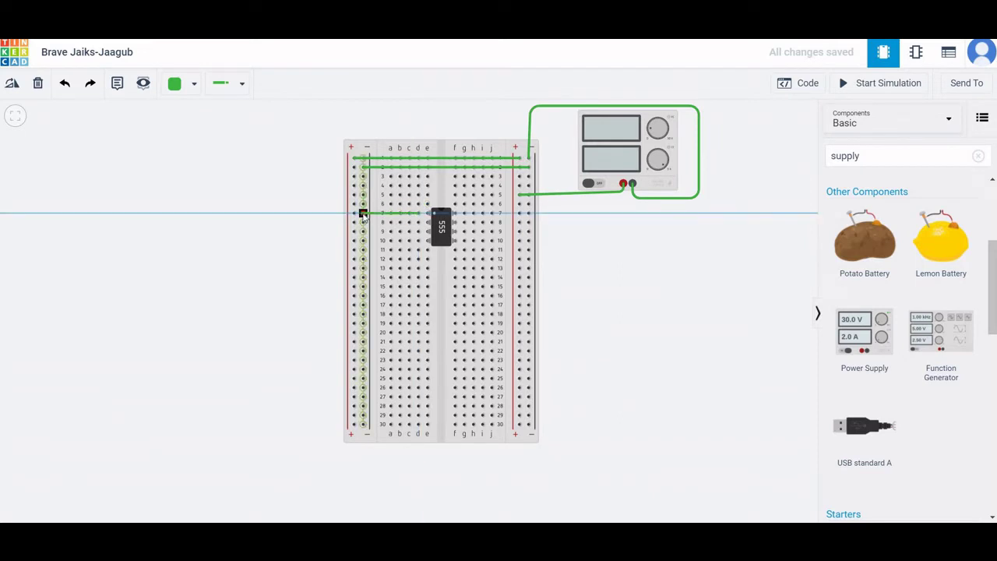
left_click(362, 214)
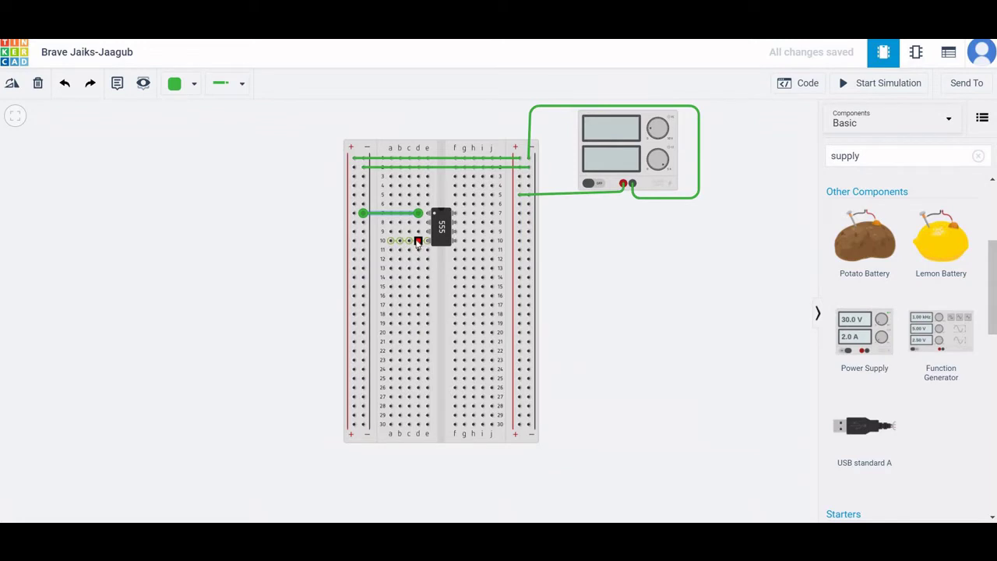
- Wire the 555 timer's pin 4 from hole d10 to the left positive rail and pin 8 from g7 to the right positive rail
left_click(418, 242)
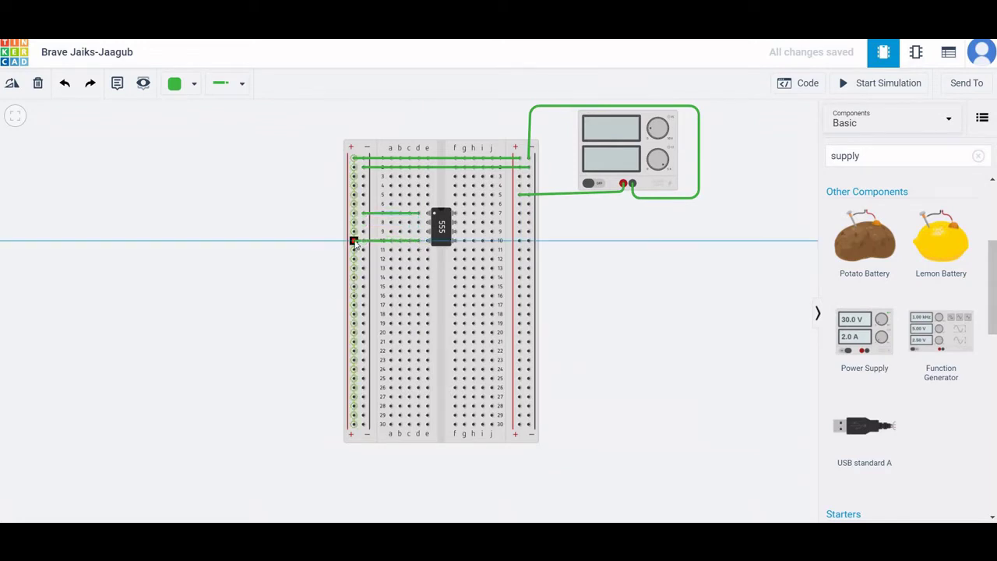
left_click(353, 241)
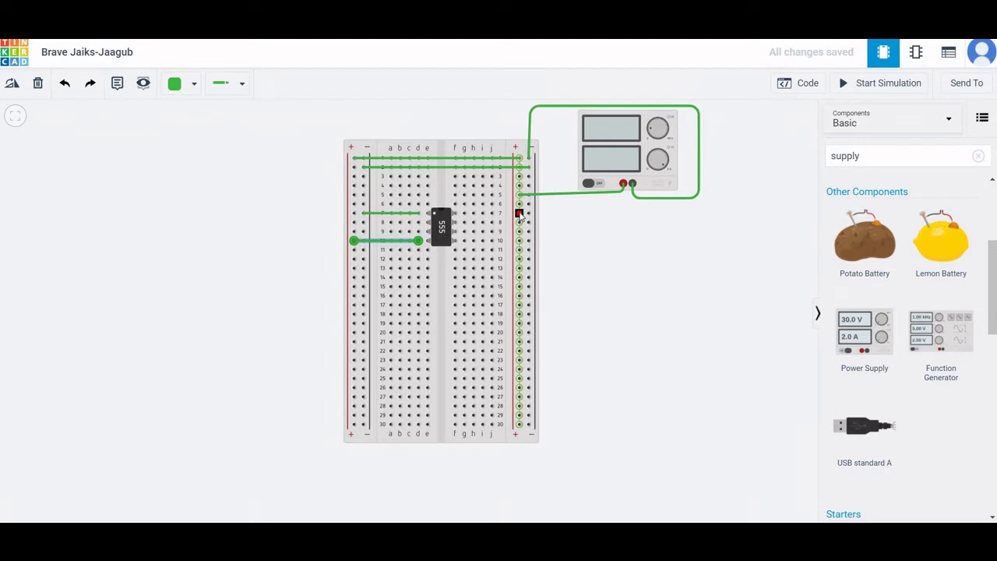
left_click(520, 214)
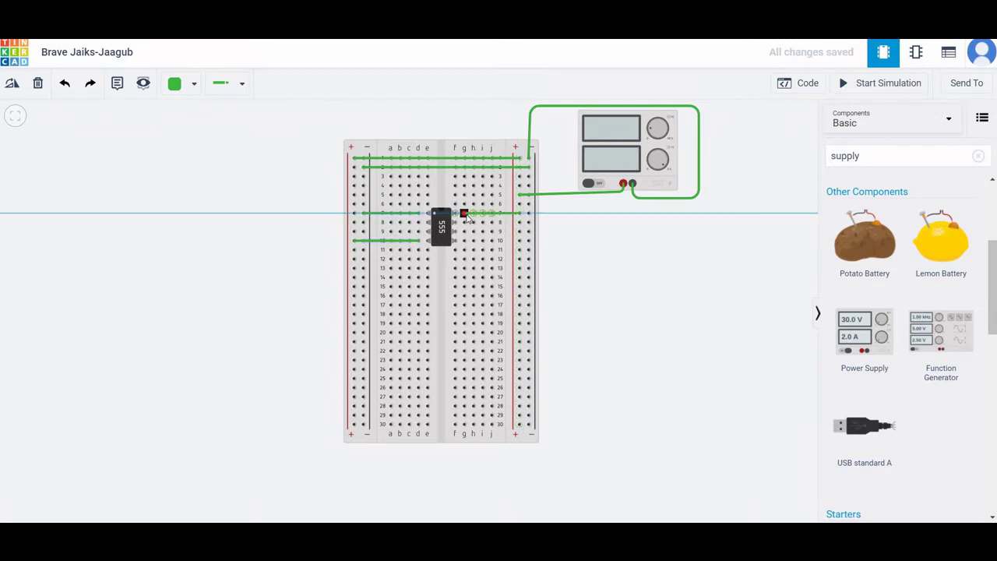
left_click(464, 213)
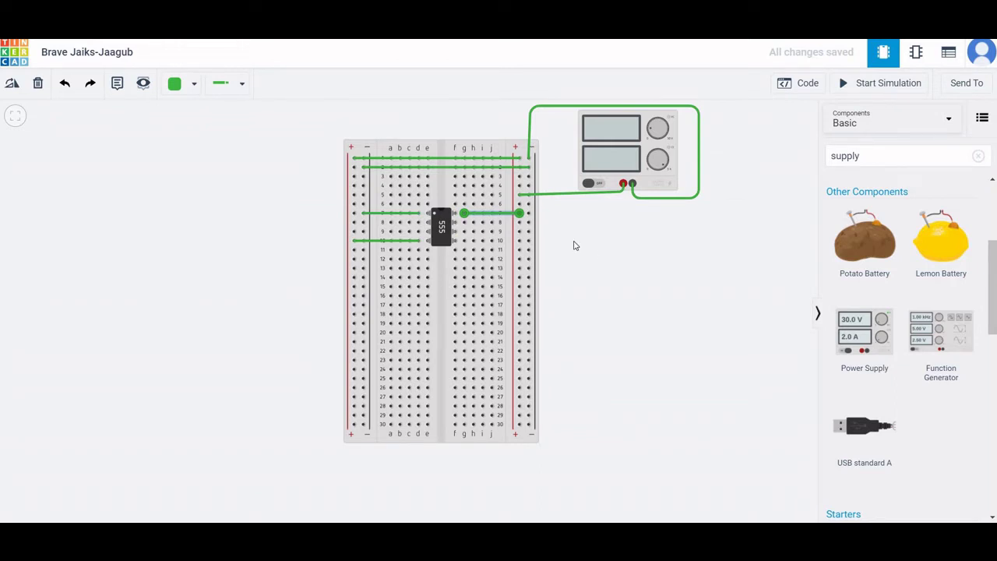
- Join the 555 timer's Discharge and Threshold pins with a short wire between rows 8 and 9 of column f
left_click(457, 221)
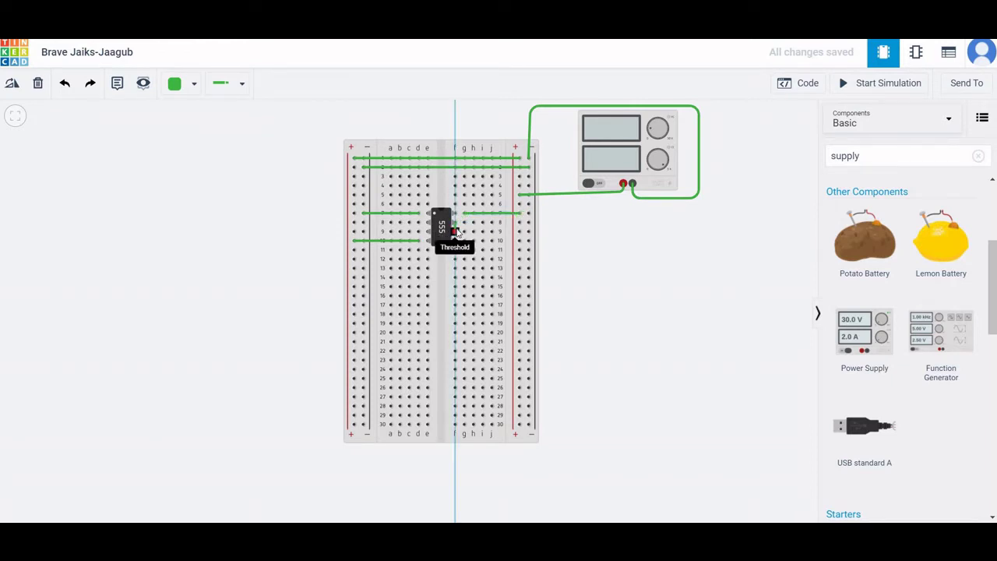
left_click(457, 232)
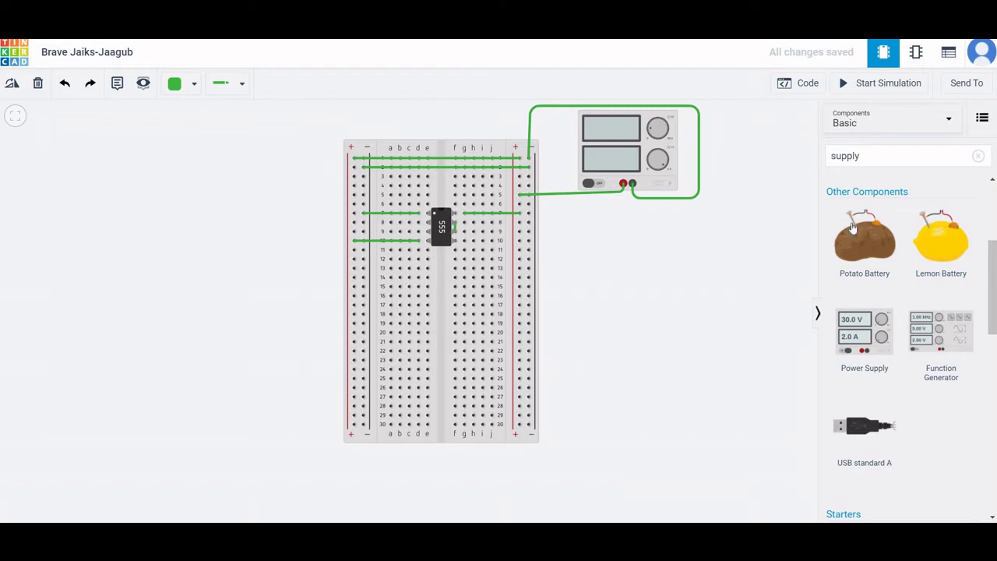
- Place a resistor between holes j12 and j16 and wire its row 12 terminal to the right positive rail
left_click(978, 156)
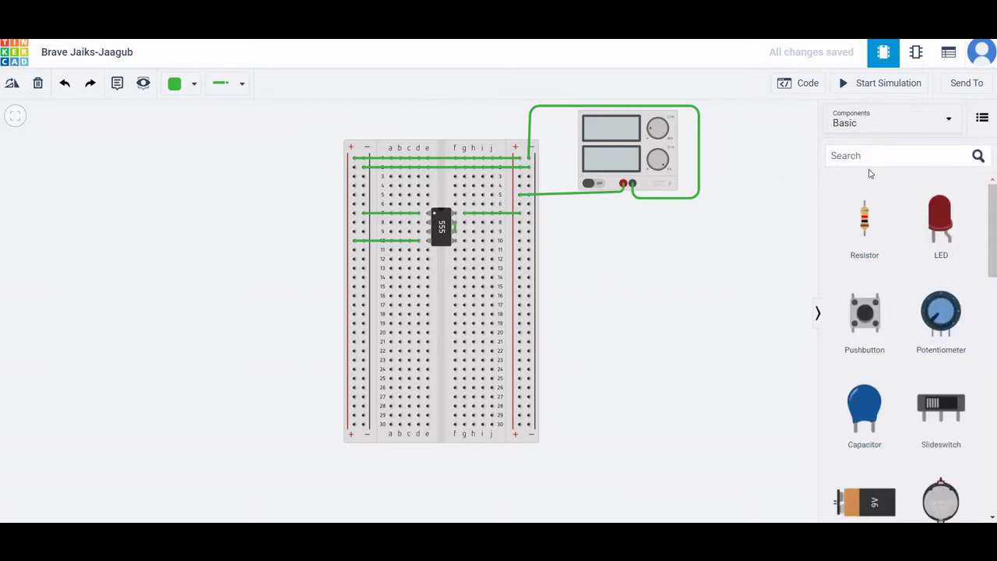
left_click_drag(864, 211, 528, 265)
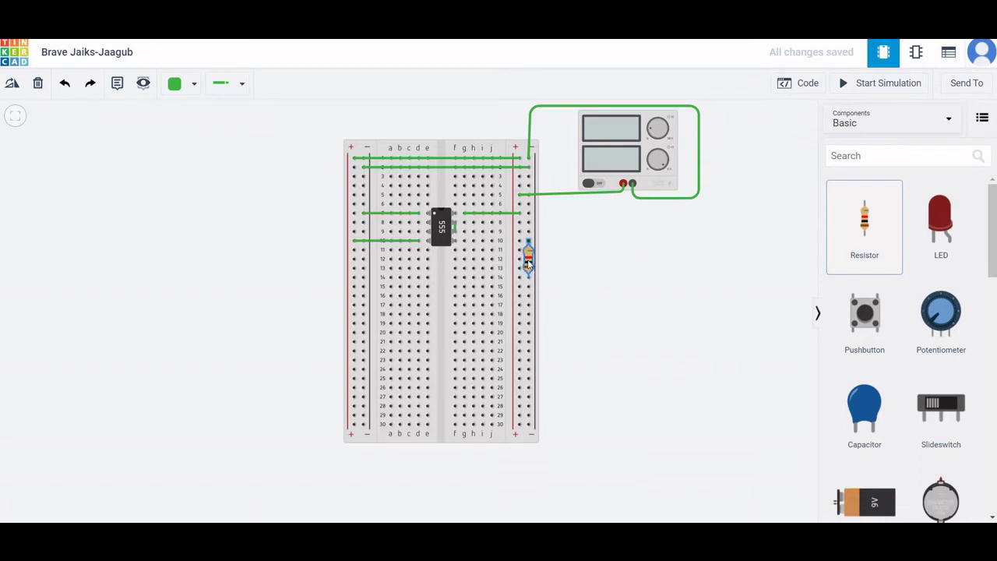
left_click_drag(528, 265, 499, 283)
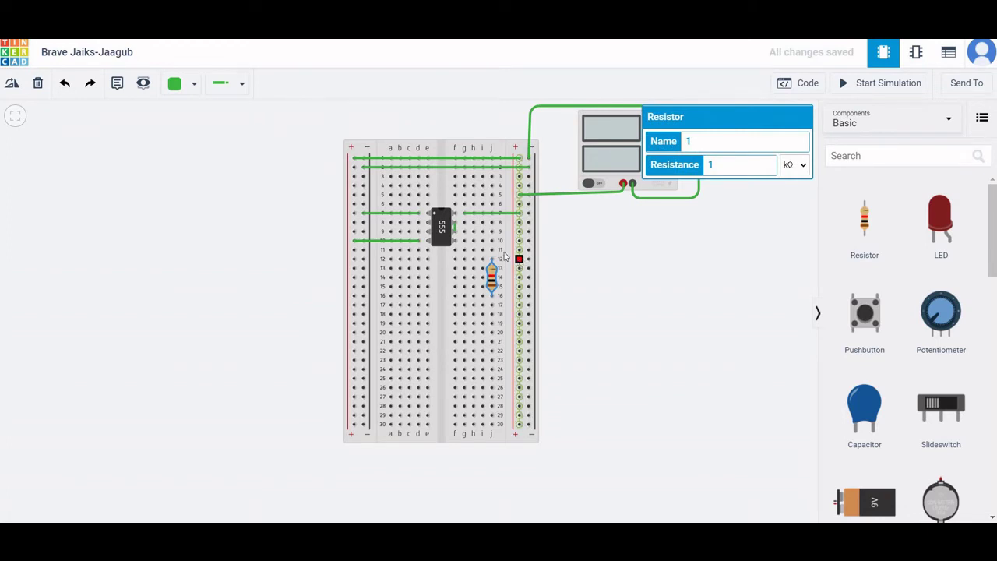
left_click(518, 259)
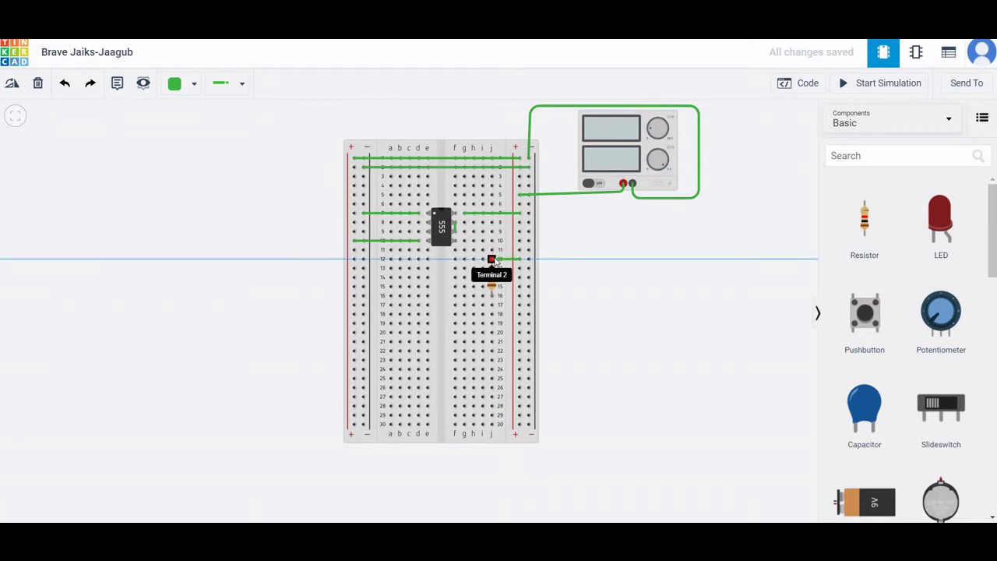
left_click(491, 259)
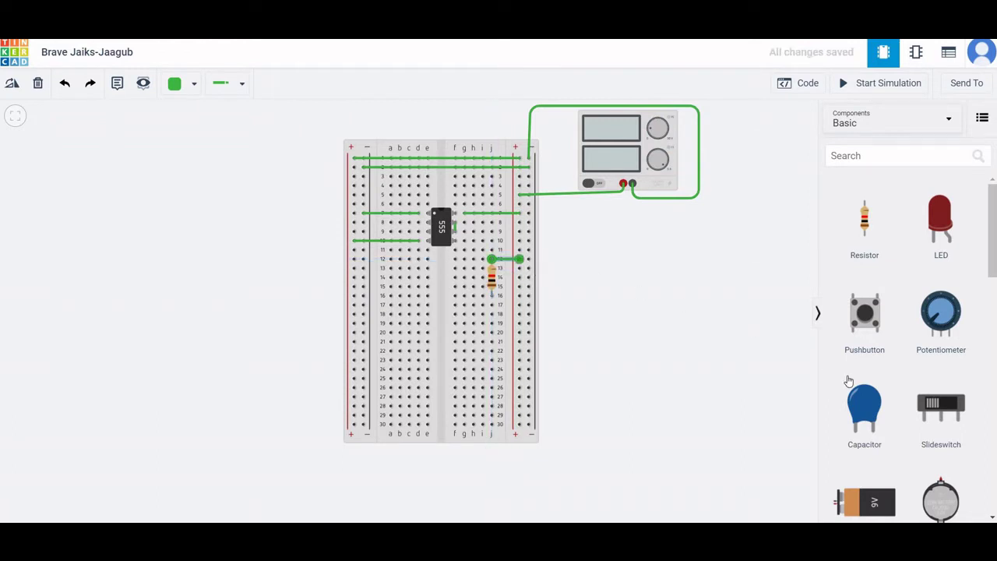
- Place a capacitor at j18 and j19, wired between the resistor's terminal at j16 and the right negative rail at row 20
left_click_drag(864, 408, 498, 324)
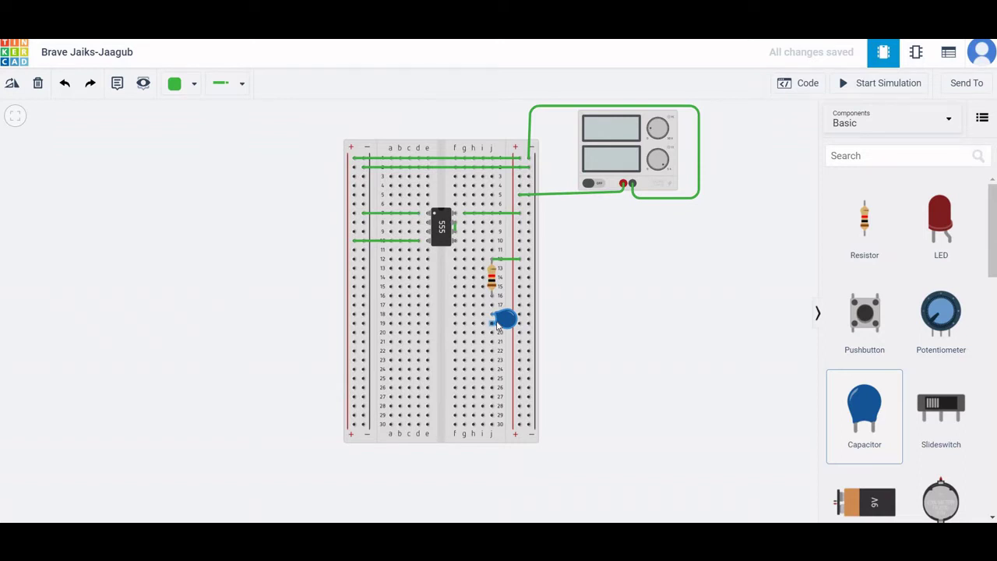
left_click_drag(498, 325, 499, 328)
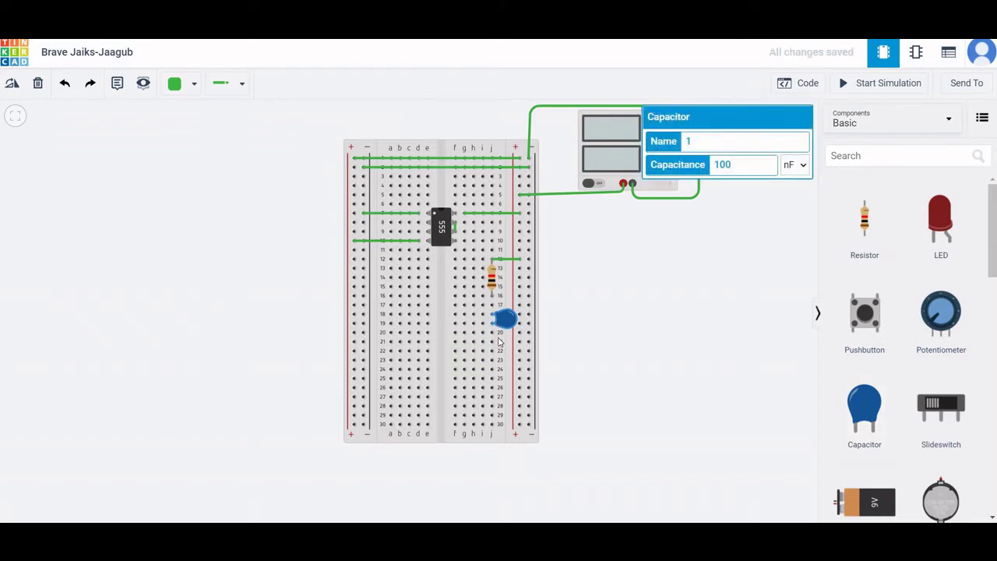
left_click(490, 299)
left_click(491, 315)
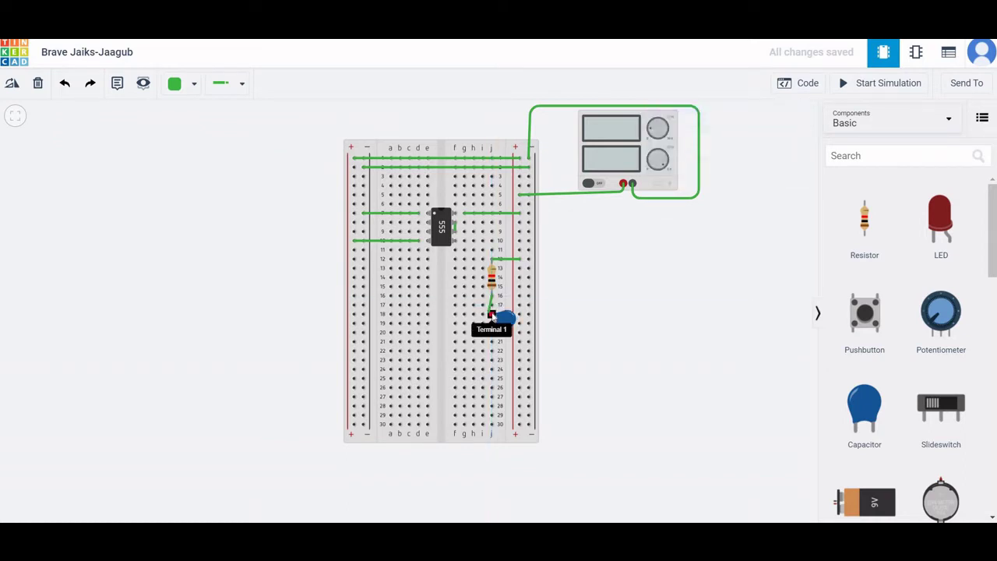
left_click(492, 315)
left_click(491, 324)
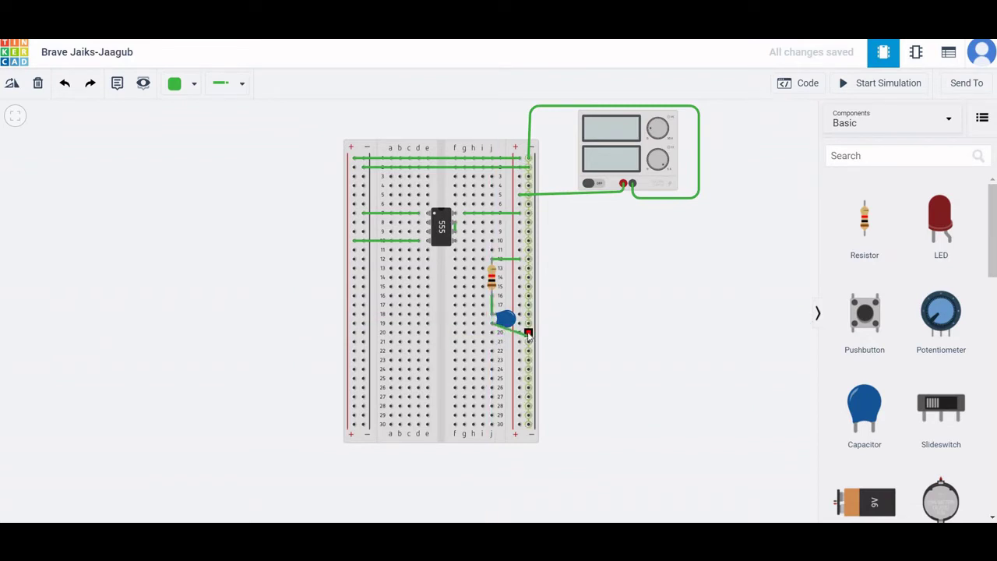
left_click(528, 333)
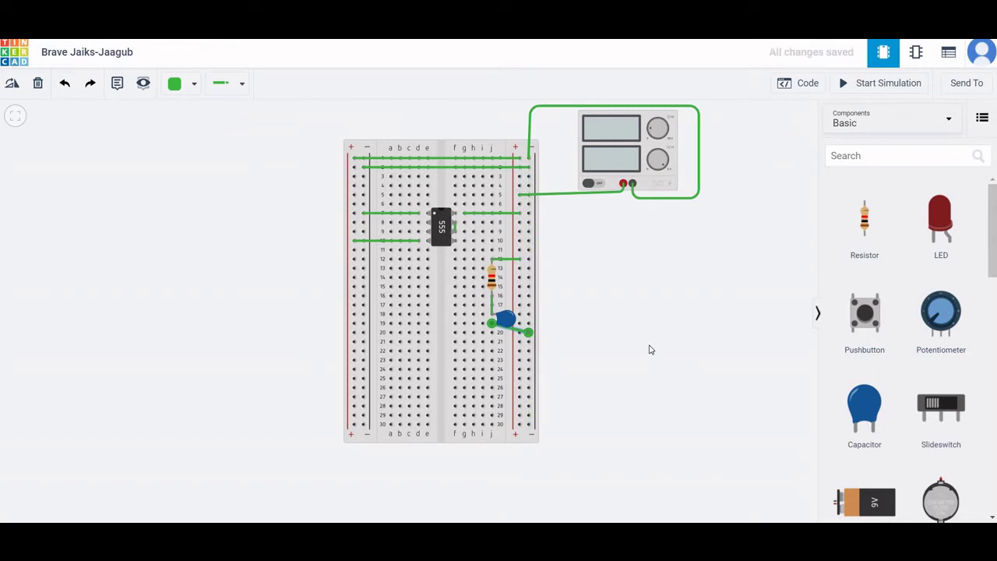
- Check the resistor's value and set the capacitor's capacitance to 4.7 µF
left_click(492, 277)
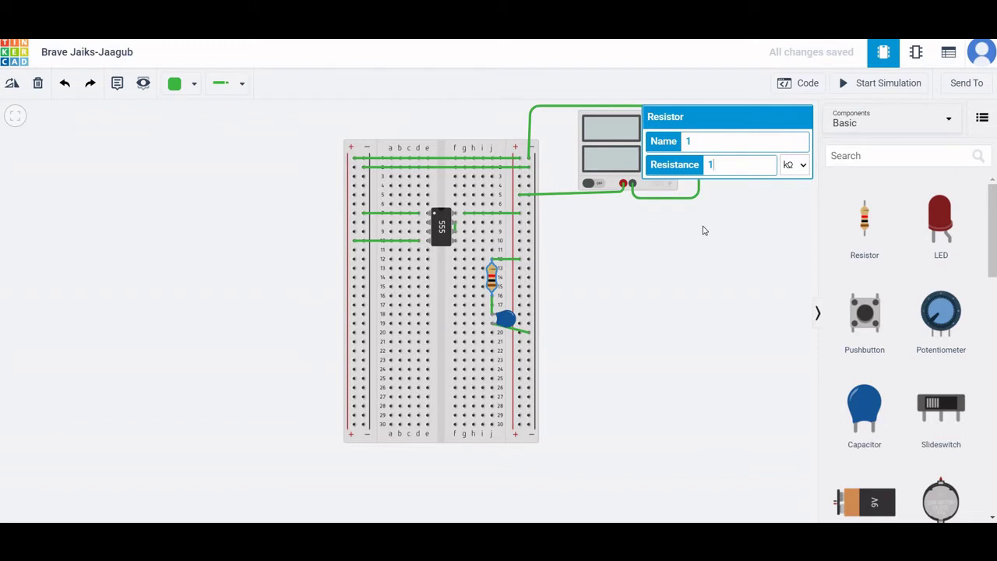
left_click(585, 289)
left_click(506, 318)
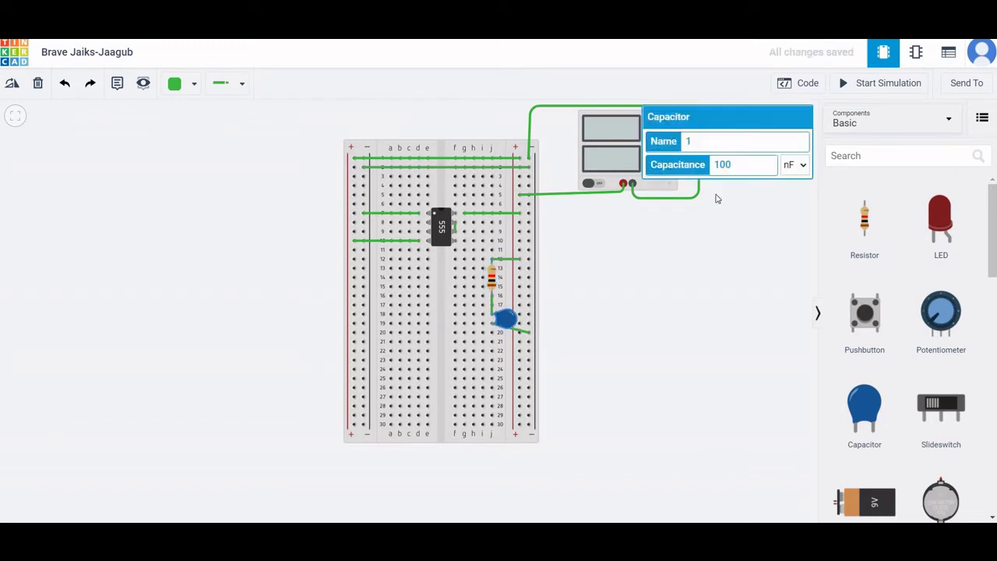
double_click(715, 165)
type("4.7")
left_click(797, 165)
left_click(789, 207)
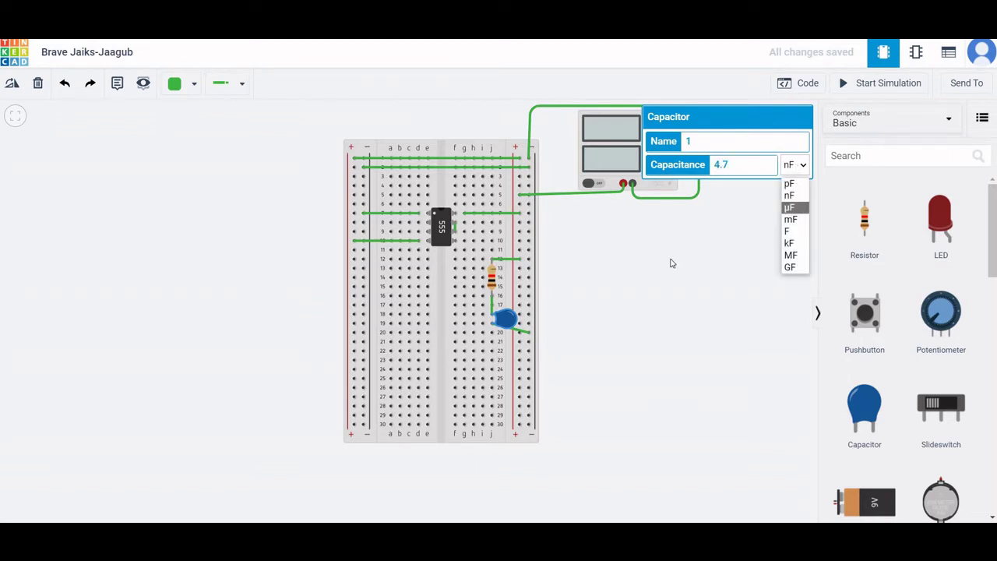
left_click(671, 263)
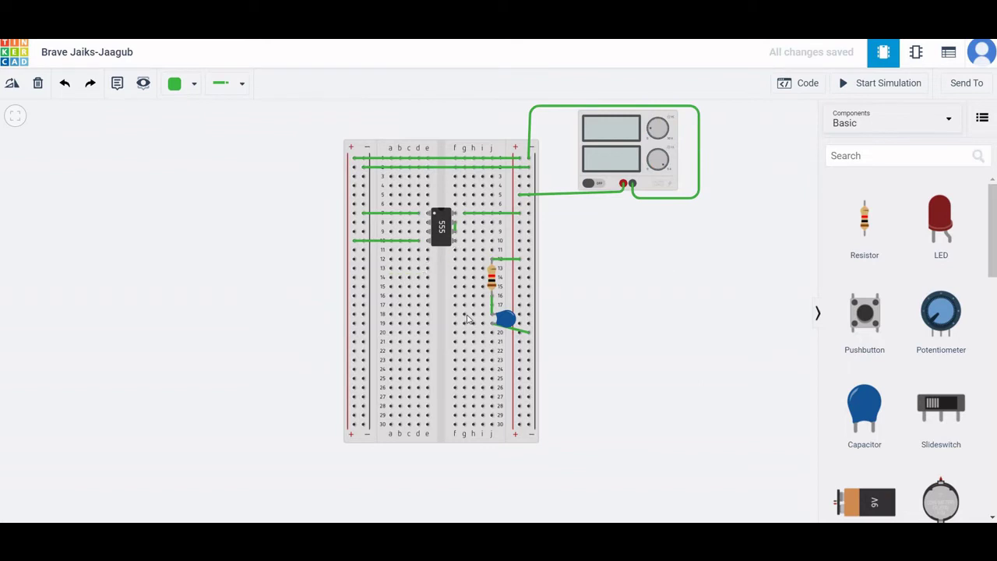
- Wire the 555 timer's Threshold pin at row 9 to the resistor's Terminal 1 at j16
left_click(456, 234)
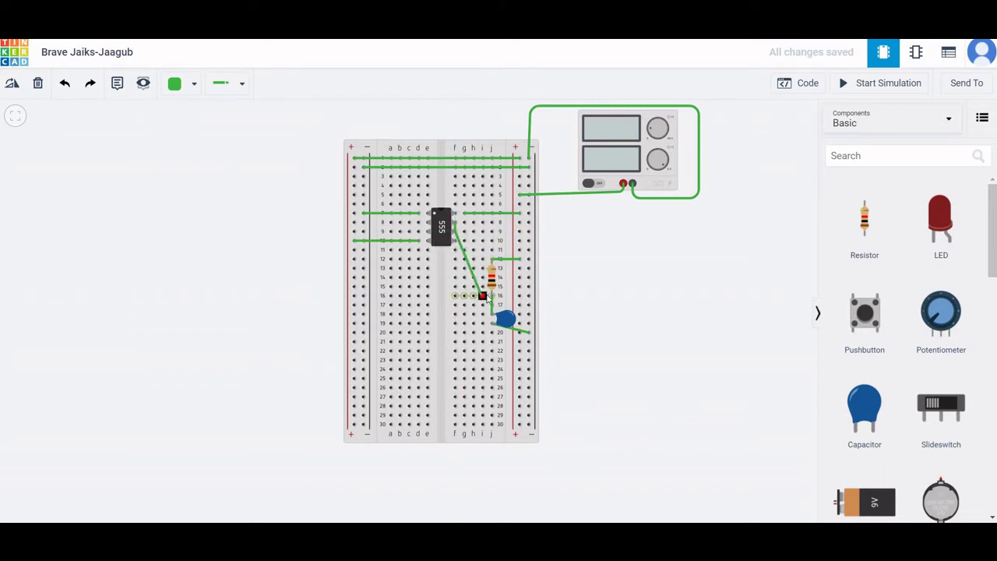
left_click(490, 295)
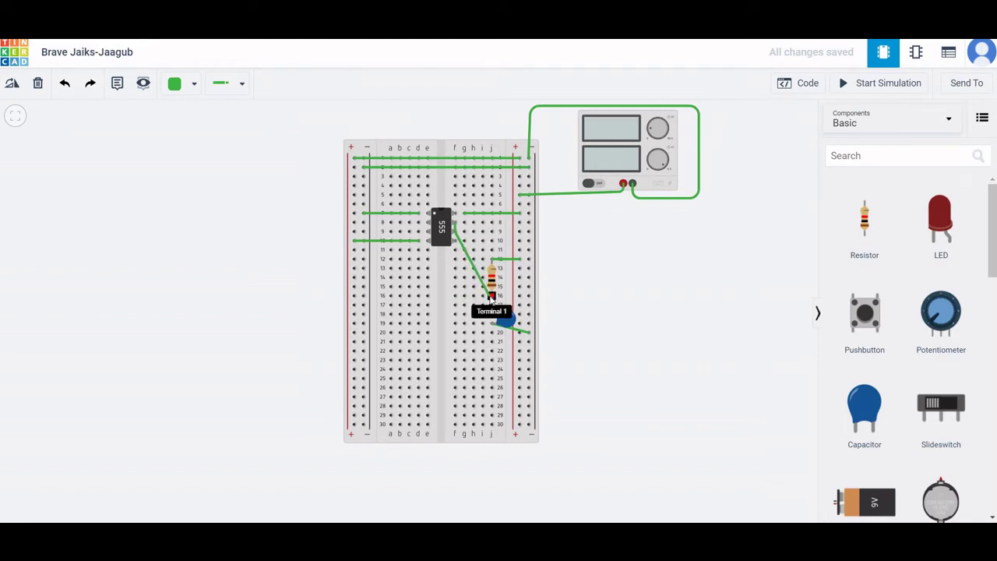
left_click(491, 296)
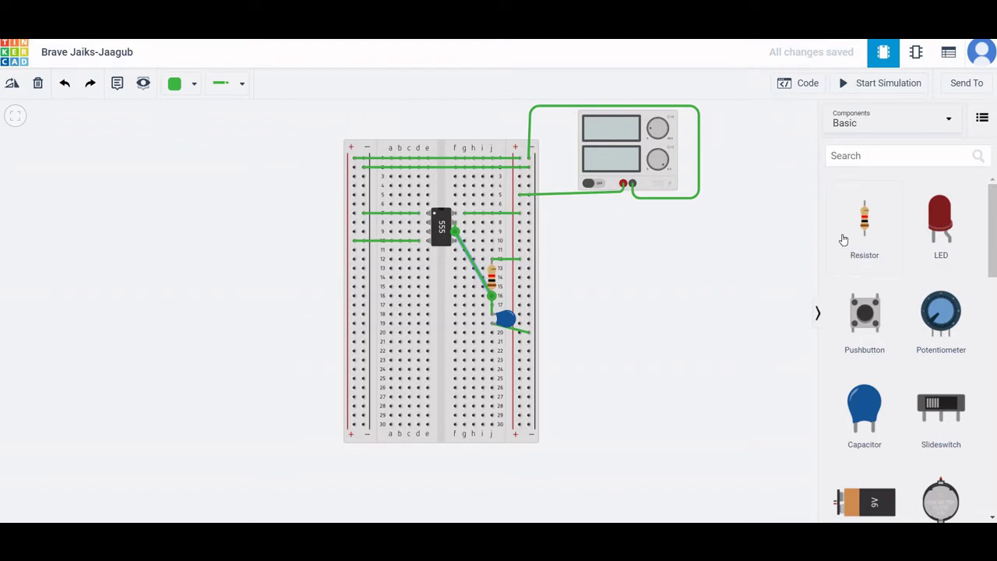
- Find the oscilloscope in the component library and place it right of the breadboard, below the power supply
left_click(874, 155)
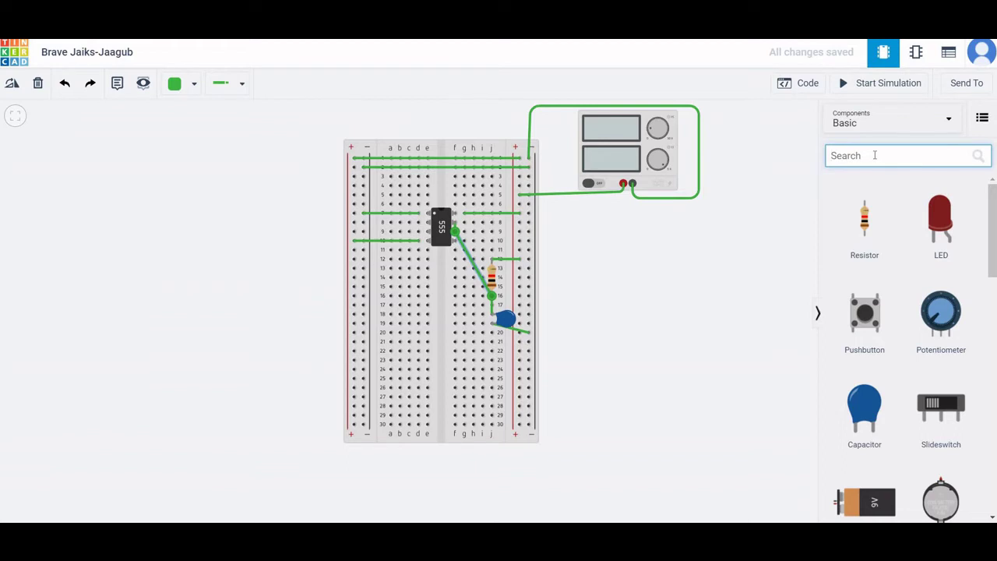
type("os")
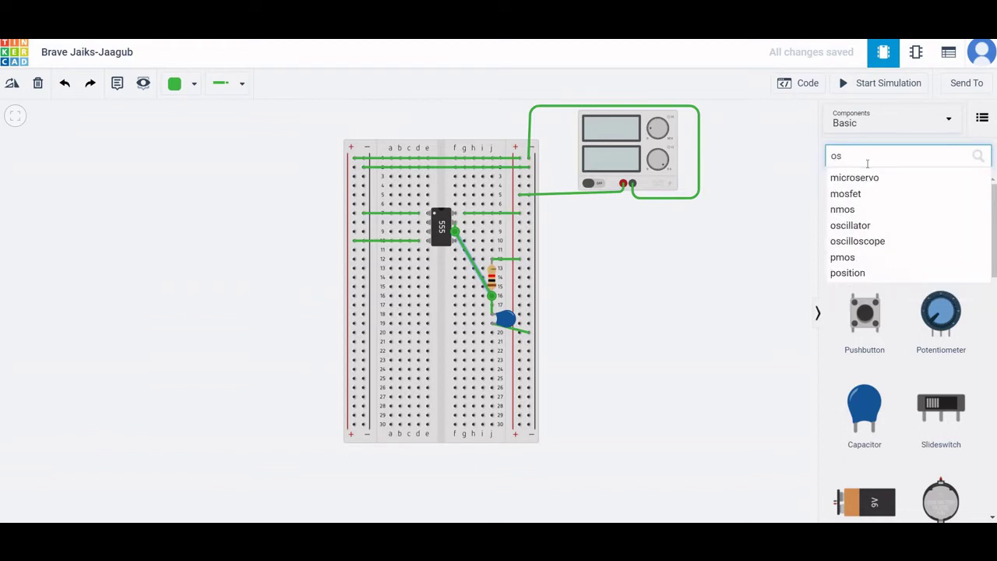
left_click(856, 240)
left_click_drag(855, 270, 683, 392)
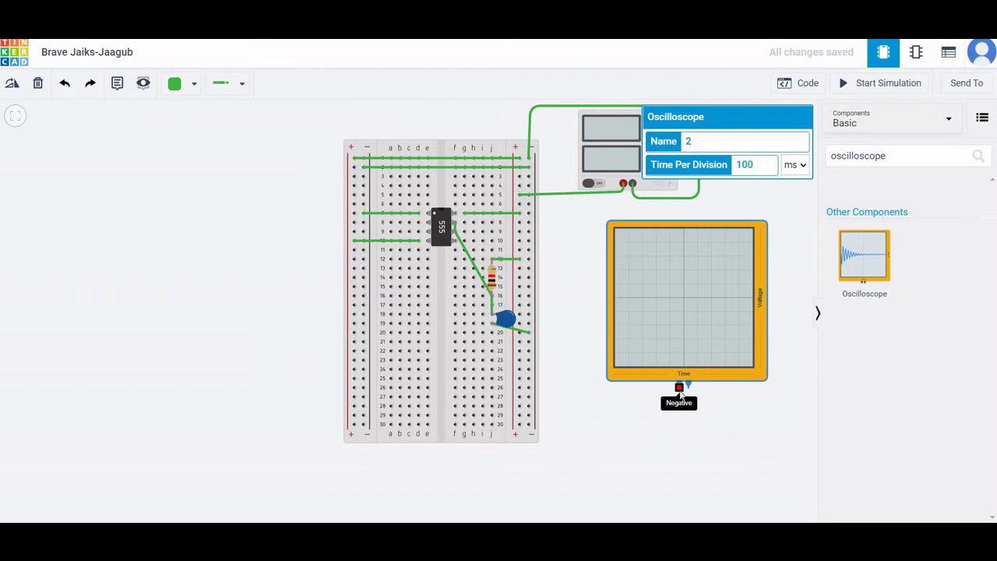
- Wire the oscilloscope's negative terminal around a corner to the breadboard's right negative rail at row 30
left_click(679, 386)
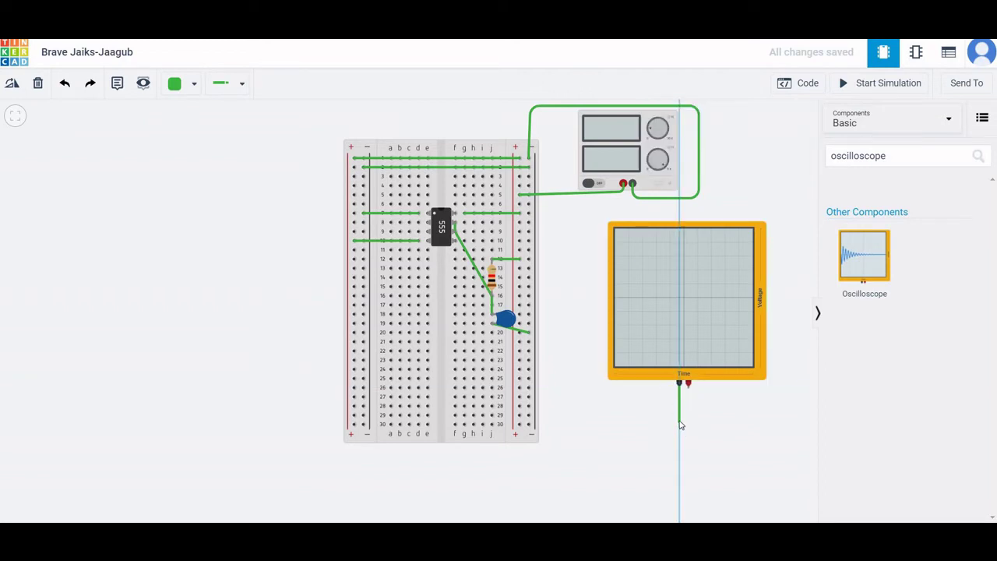
left_click(680, 427)
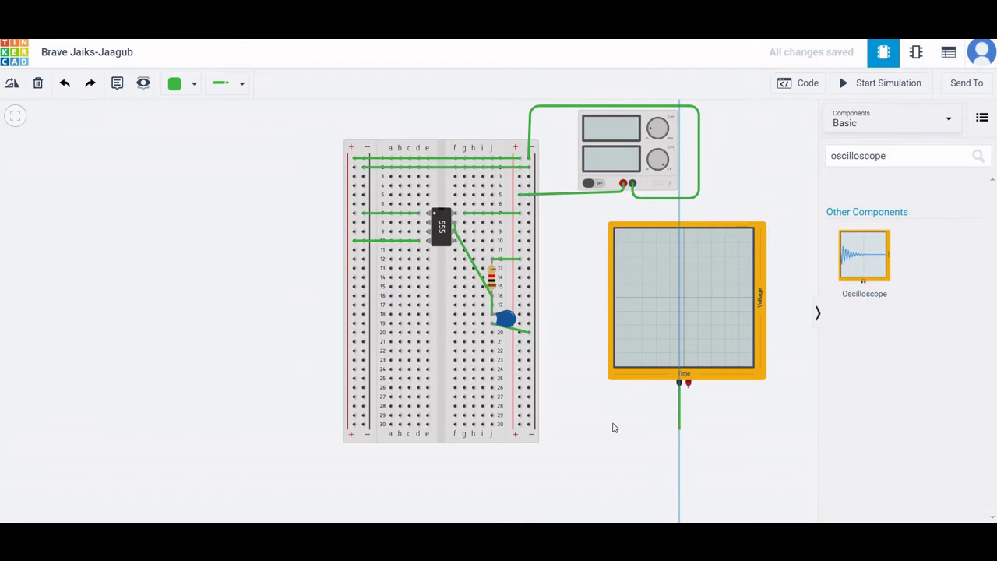
left_click(528, 426)
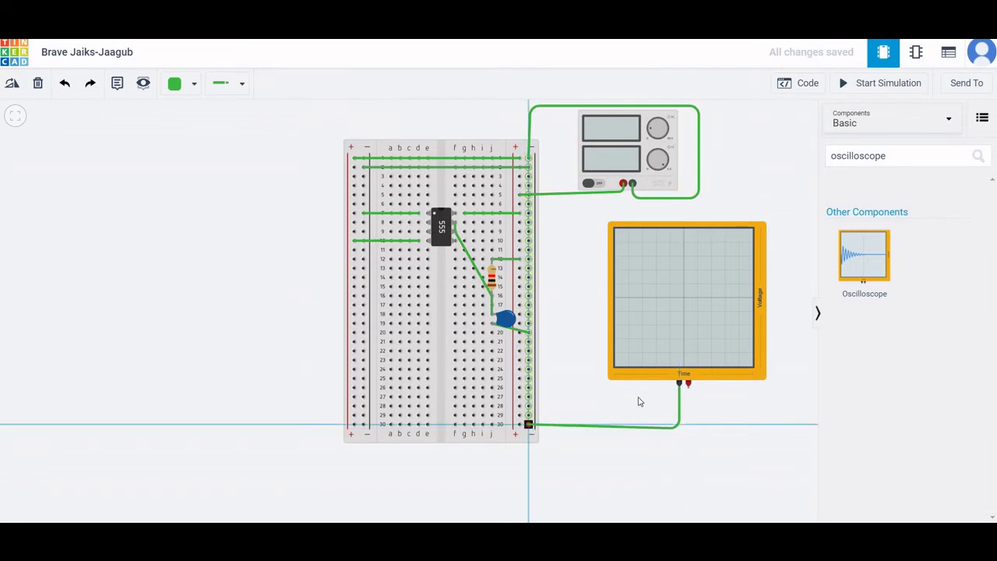
- Wire the oscilloscope's positive terminal to the resistor's Terminal 1 at j16
left_click(688, 393)
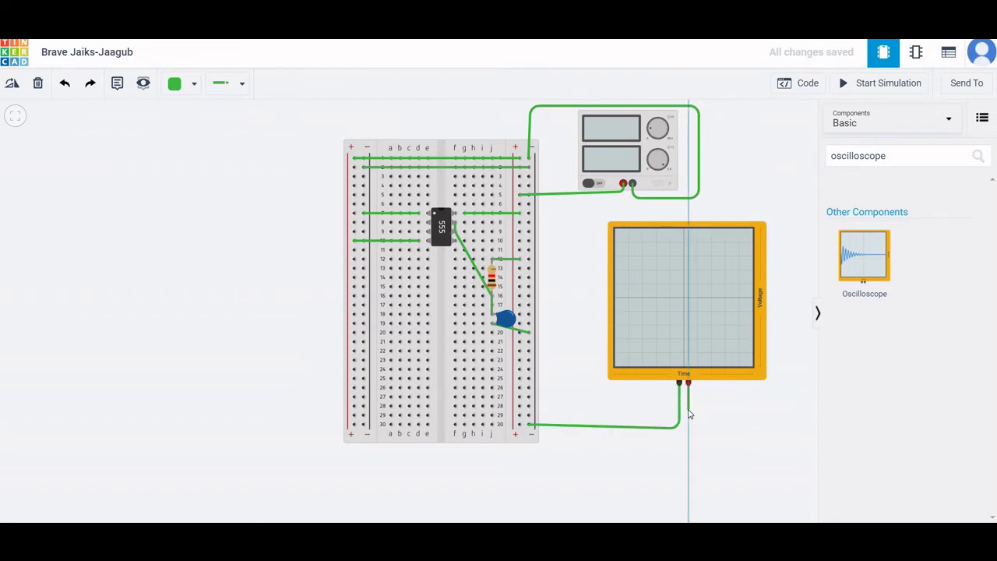
left_click(683, 404)
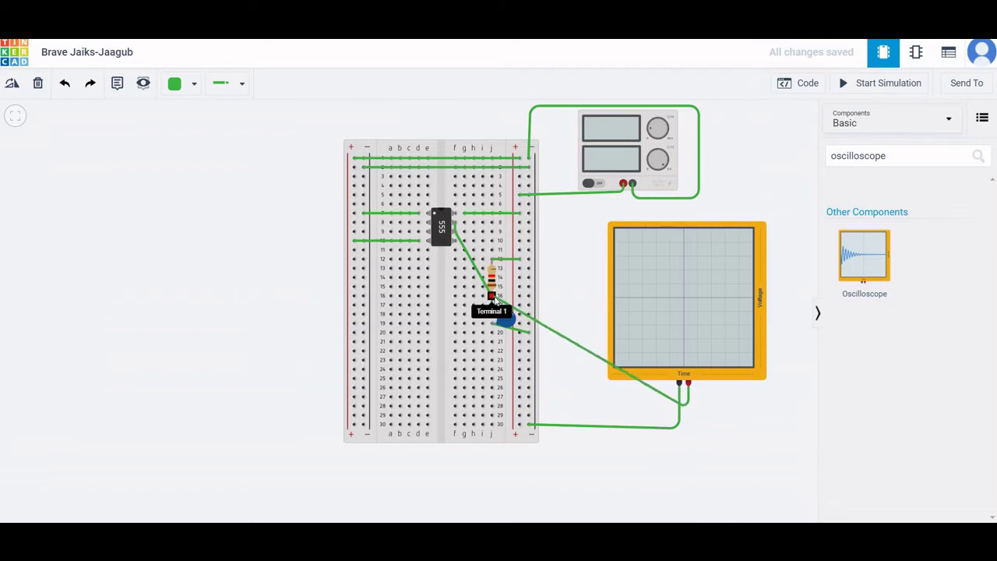
left_click(493, 298)
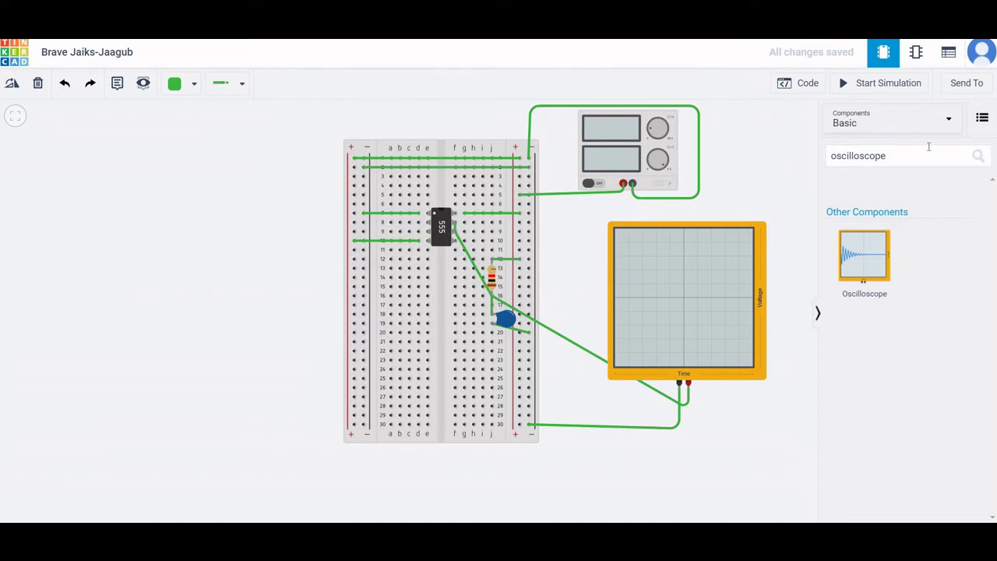
- Shorten the component search to "oscil" and place a function generator to the upper left of the breadboard
left_click(927, 154)
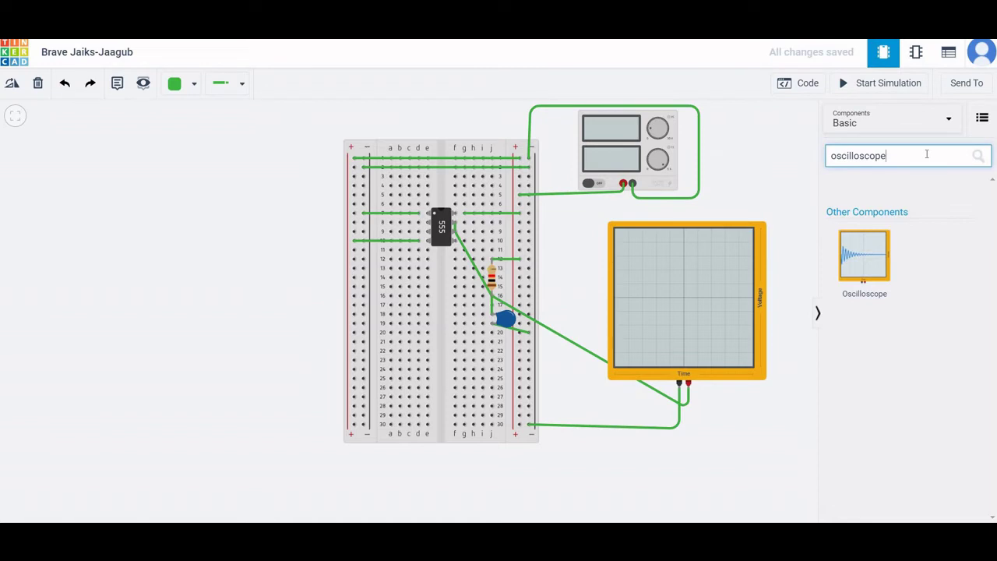
key("BackSpace")
key("BackSpace")
key("BackSpace")
key("BackSpace")
key("BackSpace")
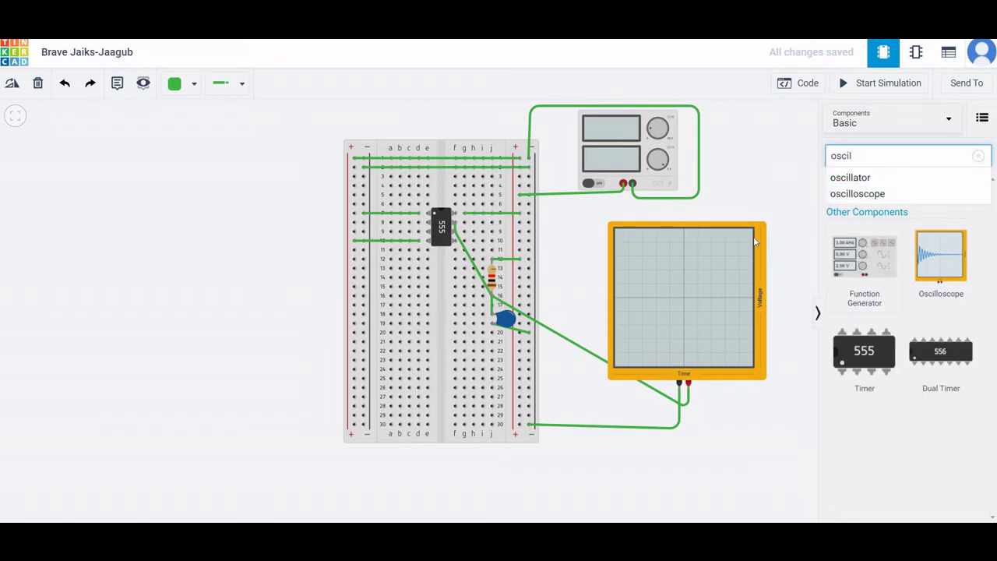
left_click_drag(865, 257, 150, 238)
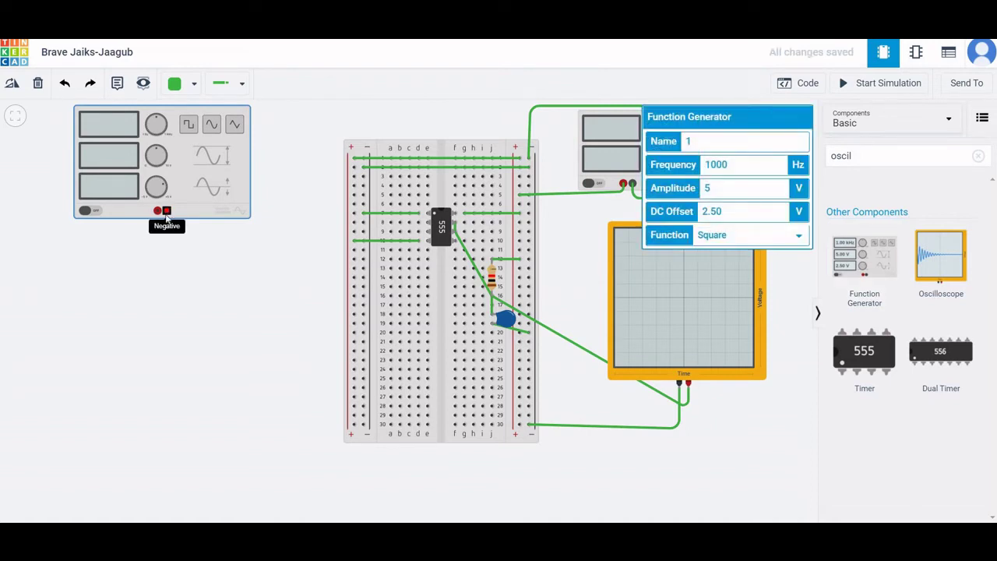
- Wire the function generator's negative terminal to the breadboard's left negative rail at row 8
left_click(166, 212)
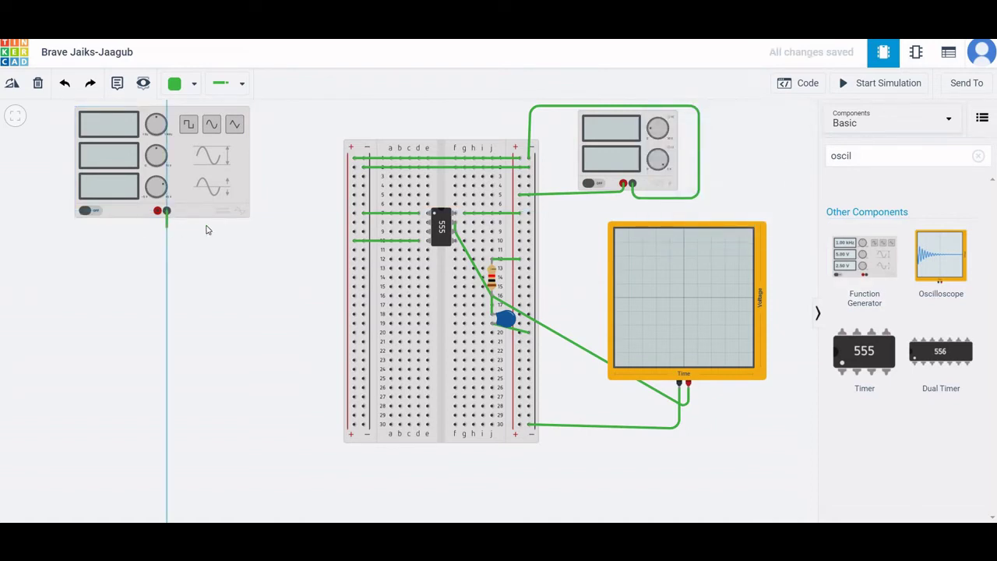
left_click(364, 223)
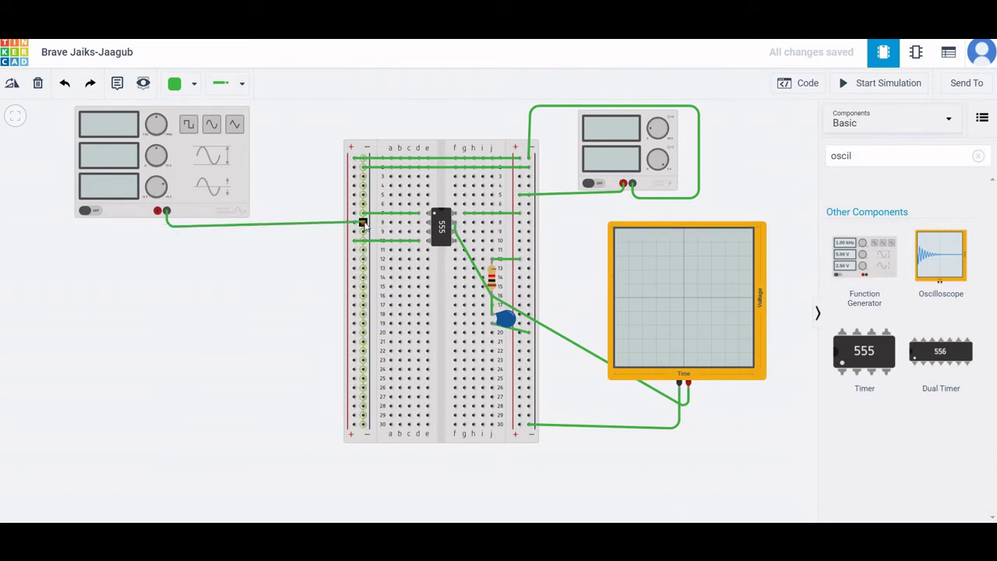
left_click(158, 211)
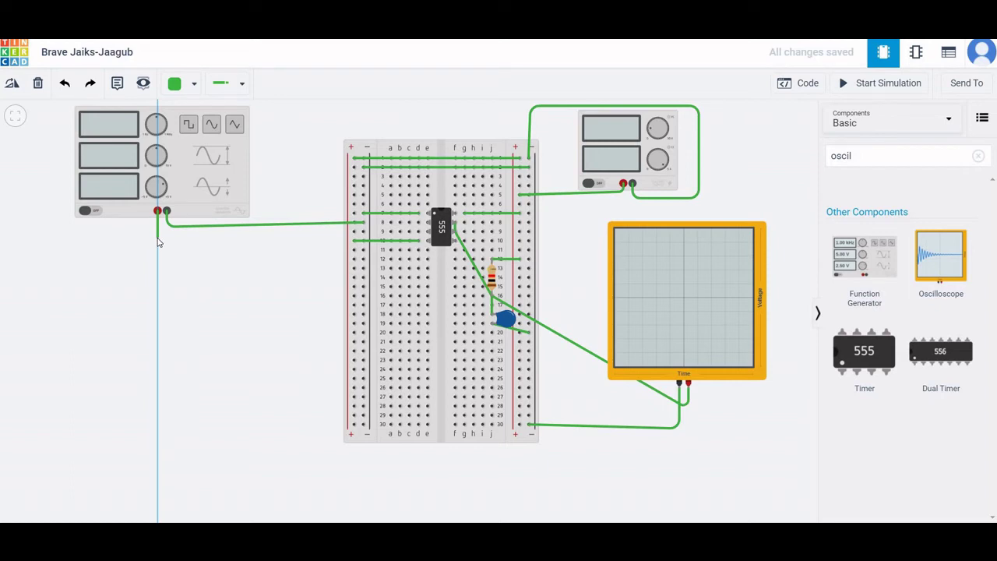
key("Escape")
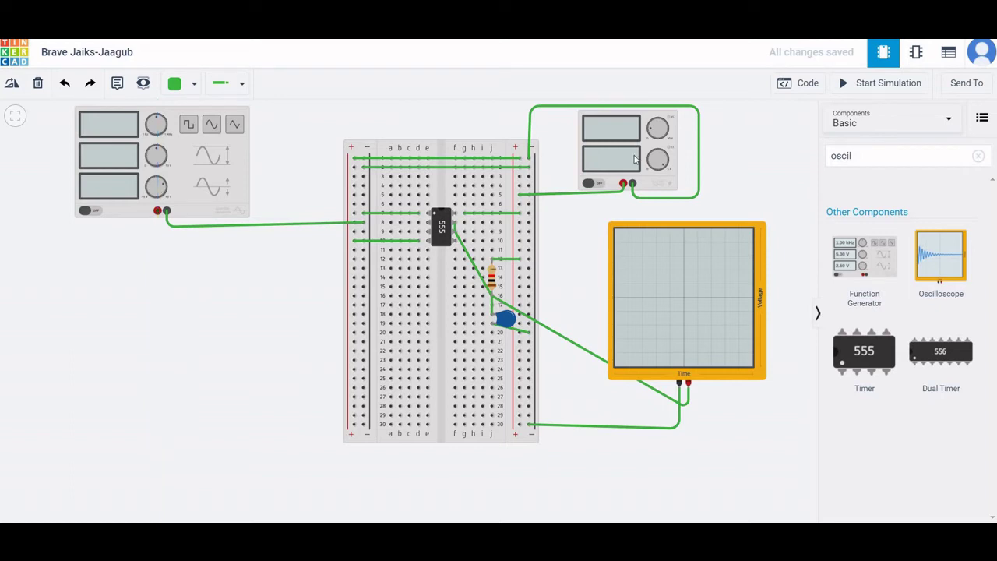
- Place a resistor vertically in column c, rows 13 to 17, and set its resistance to 470 Ω
left_click(979, 155)
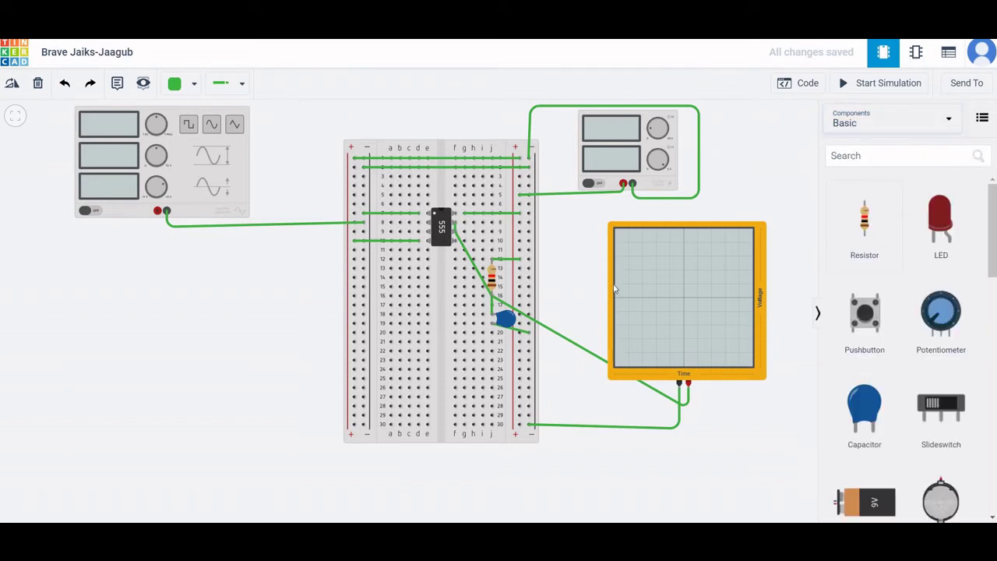
left_click_drag(865, 220, 412, 280)
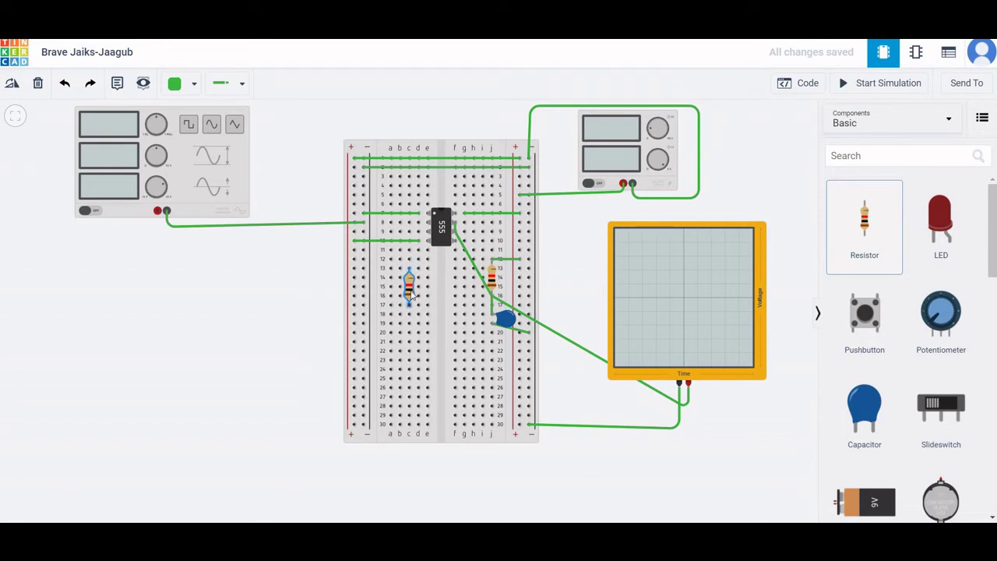
left_click(411, 286)
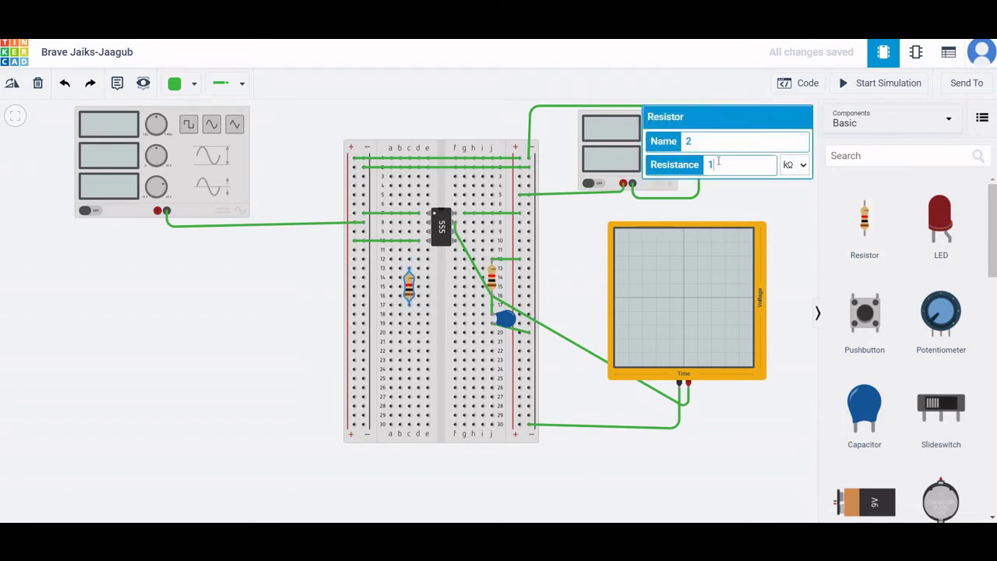
type("470")
left_click(794, 164)
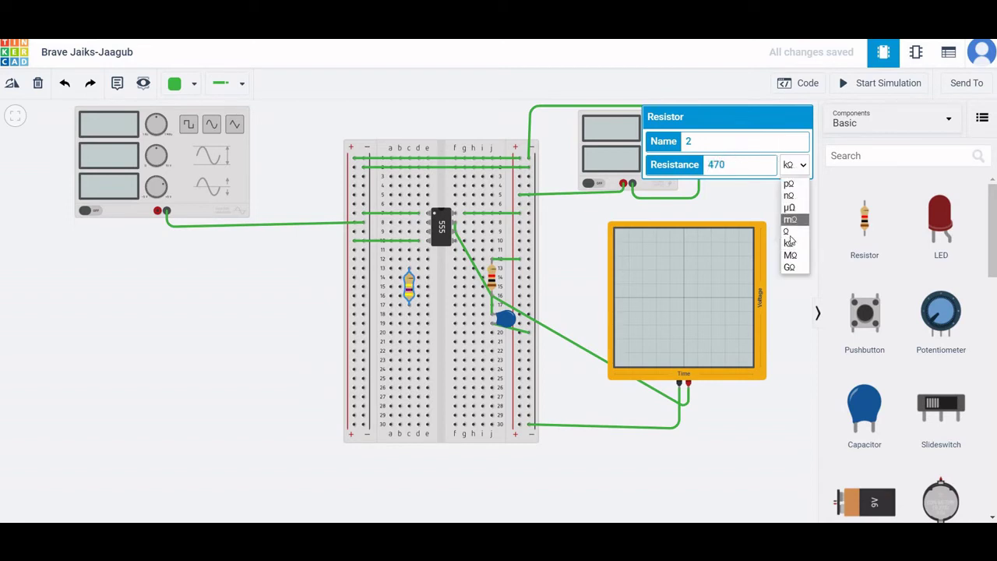
left_click(793, 221)
key("Escape")
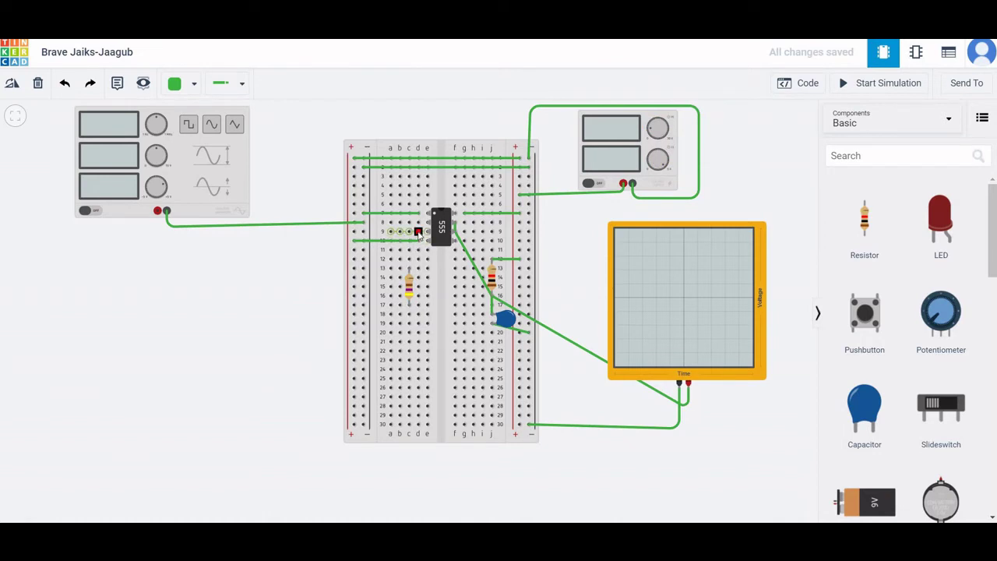
- Wire hole d9, beside the 555's third pin, to the new resistor's Terminal 2 at c13
left_click(418, 233)
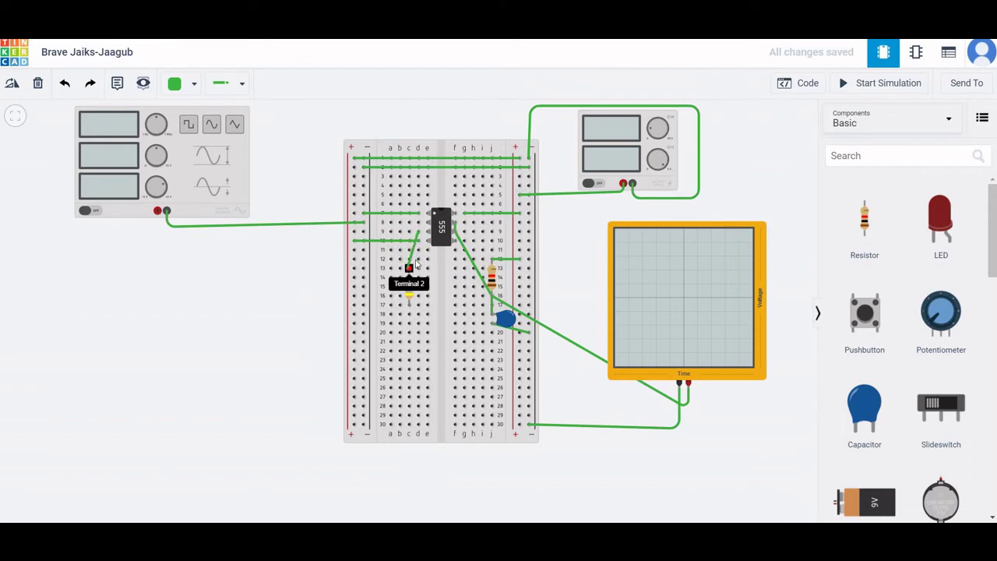
left_click(409, 269)
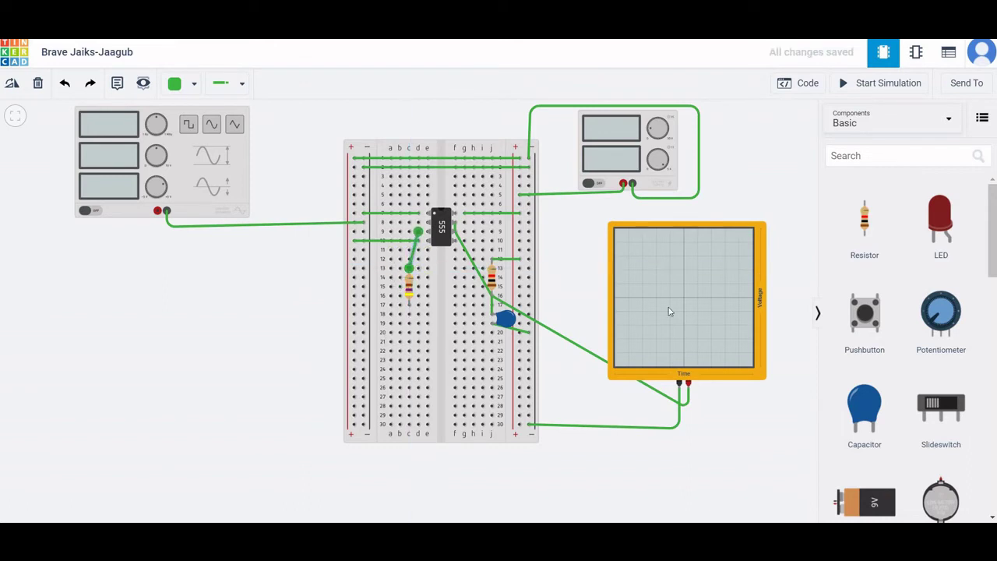
- Find the buzzer in the component library and place the piezo rotated, with its leads at c19 and c24
left_click(857, 156)
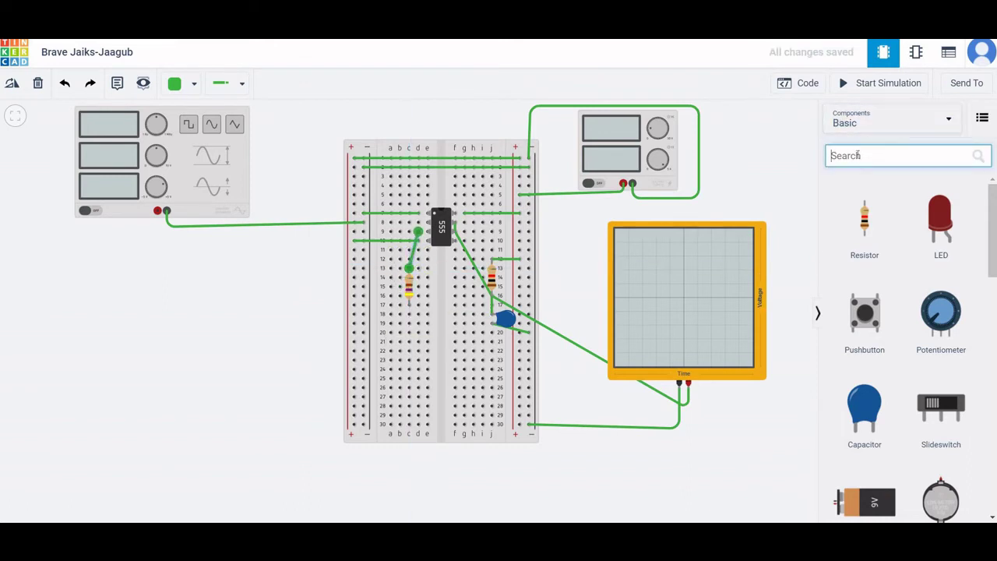
type("bu")
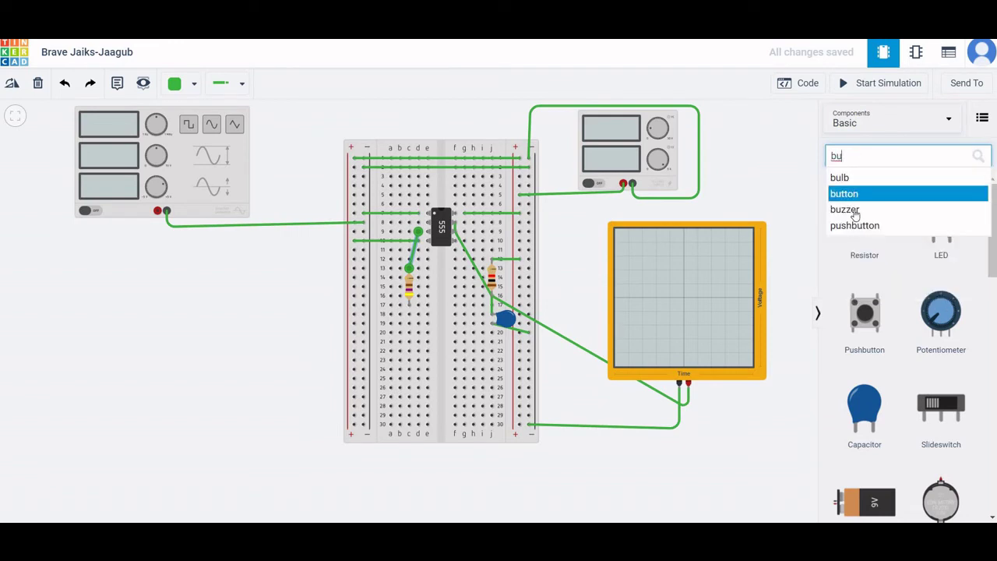
left_click(844, 209)
left_click_drag(864, 218, 405, 389)
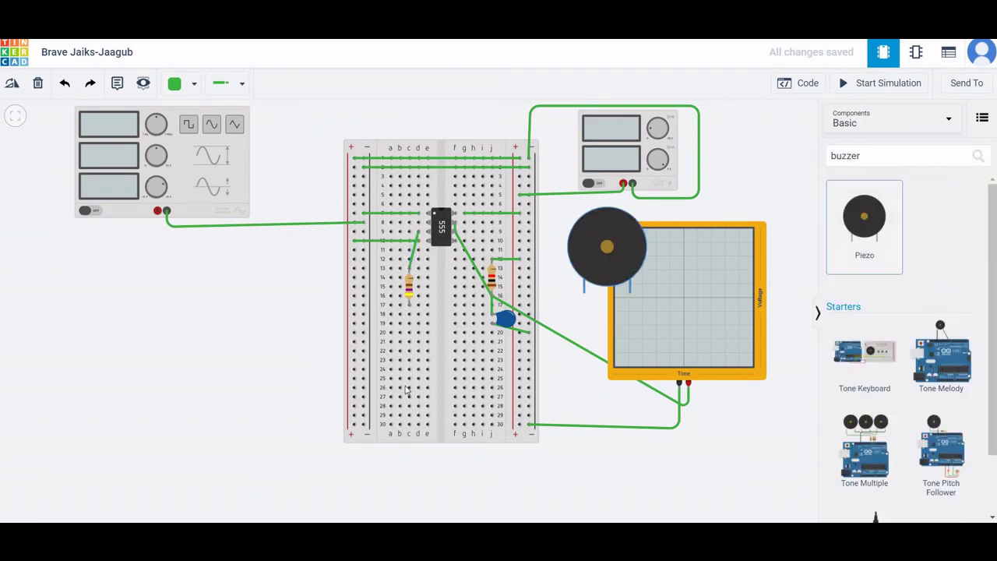
key("r")
key("r")
key("r")
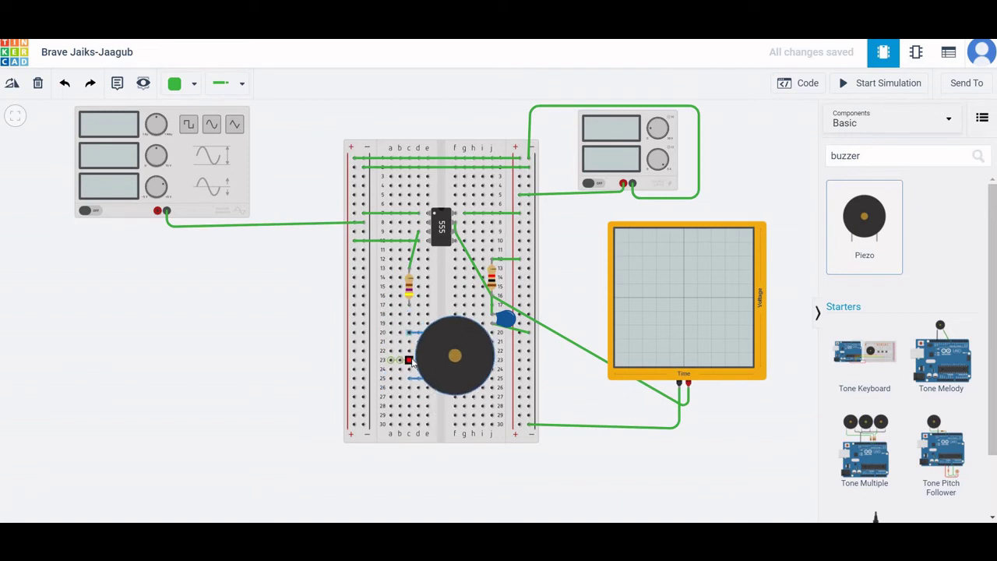
left_click_drag(411, 361, 412, 353)
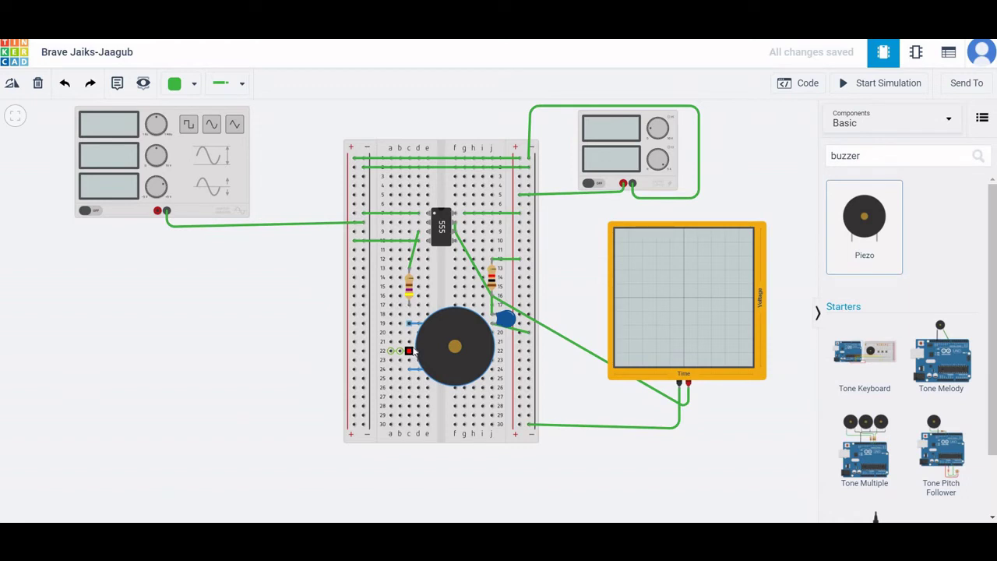
left_click(412, 352)
- Wire the piezo's c19 lead to the resistor's Terminal 1 at c17, and its c24 lead to the left negative rail
left_click(410, 325)
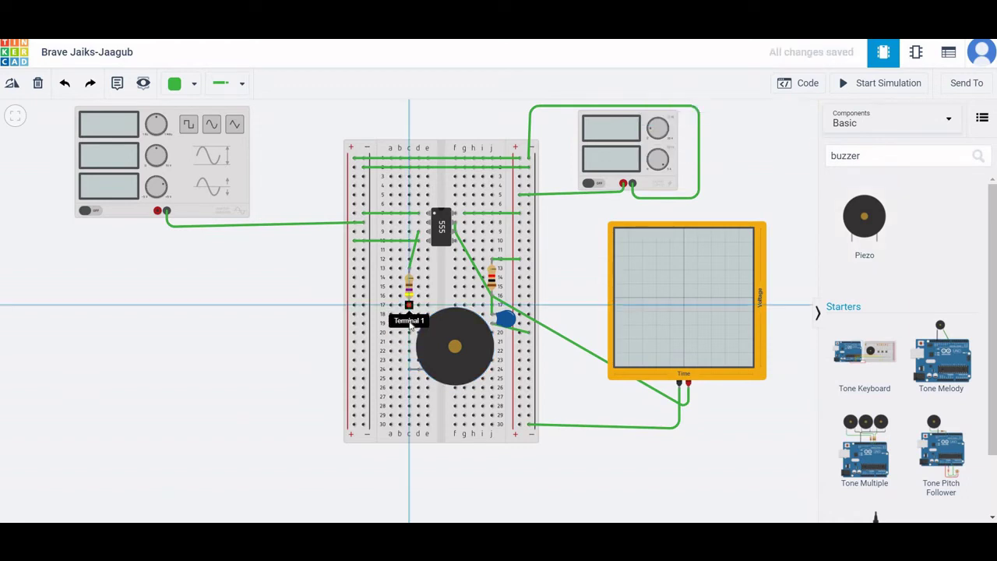
left_click(408, 304)
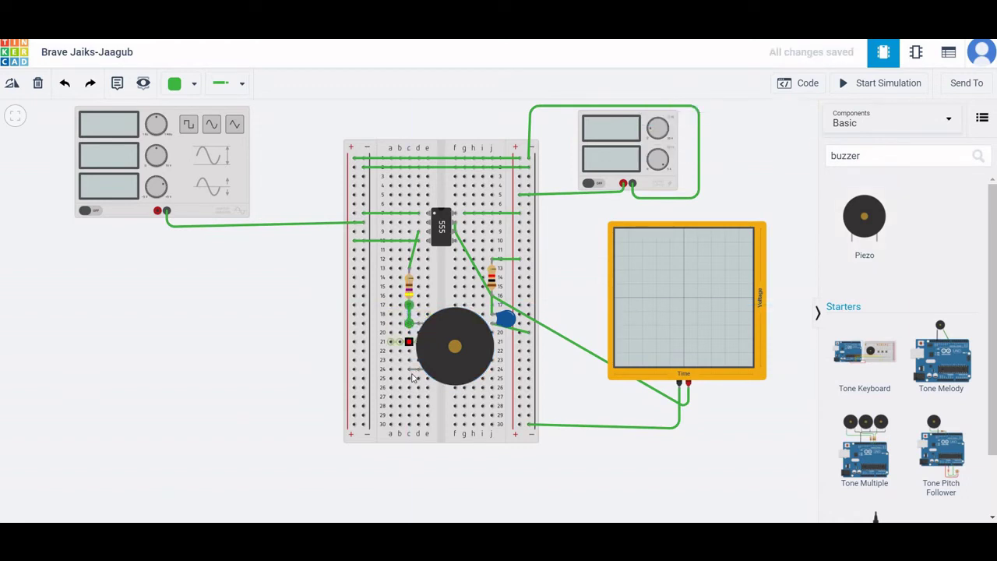
left_click(409, 371)
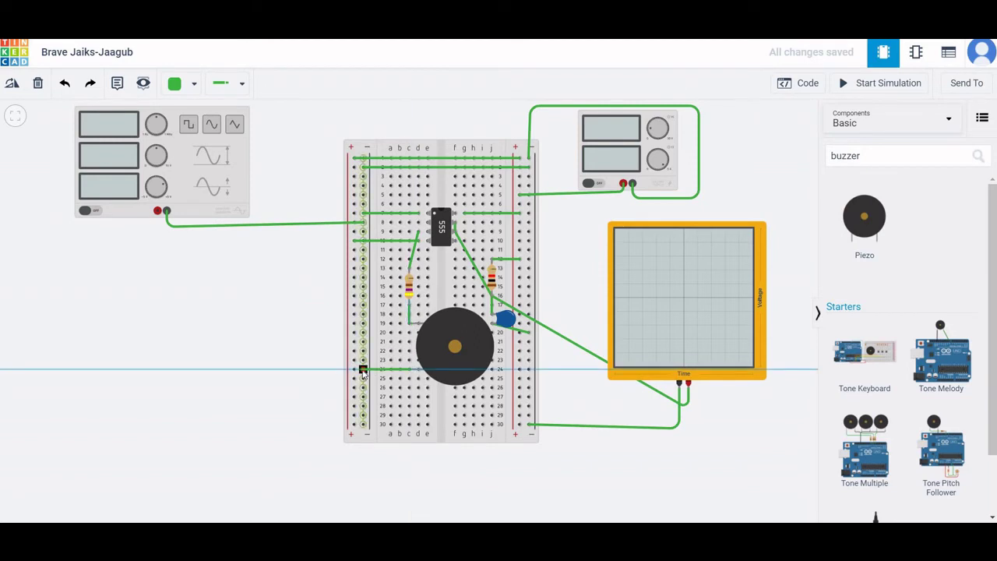
left_click(362, 371)
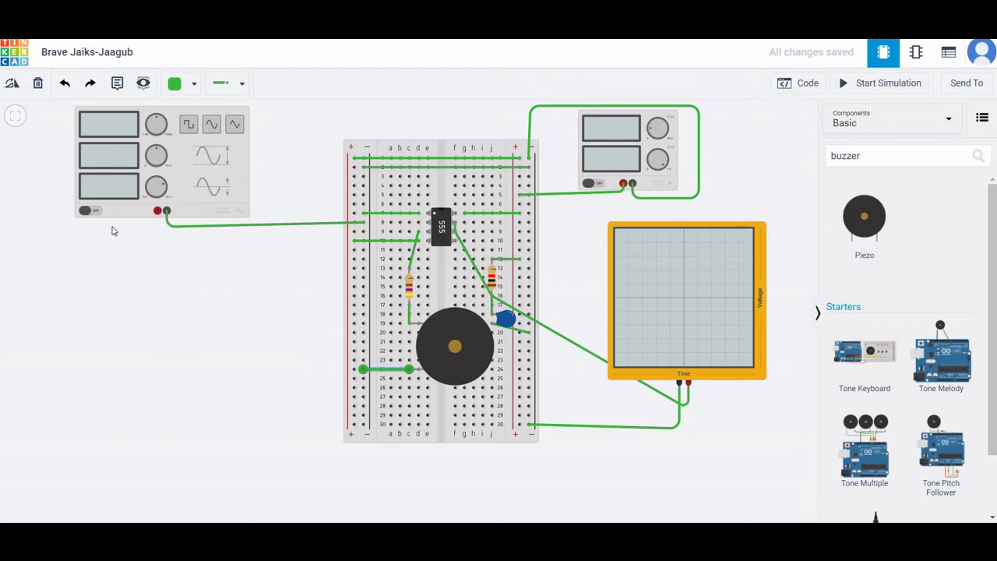
- Wire the function generator's positive terminal around a corner below it to hole d8 beside the 555's second pin
left_click(157, 212)
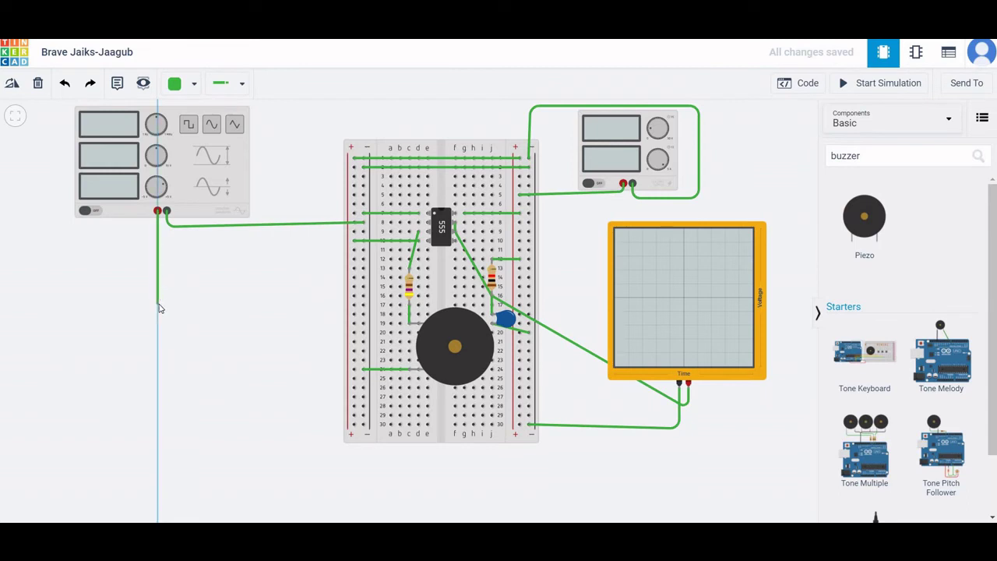
left_click(159, 235)
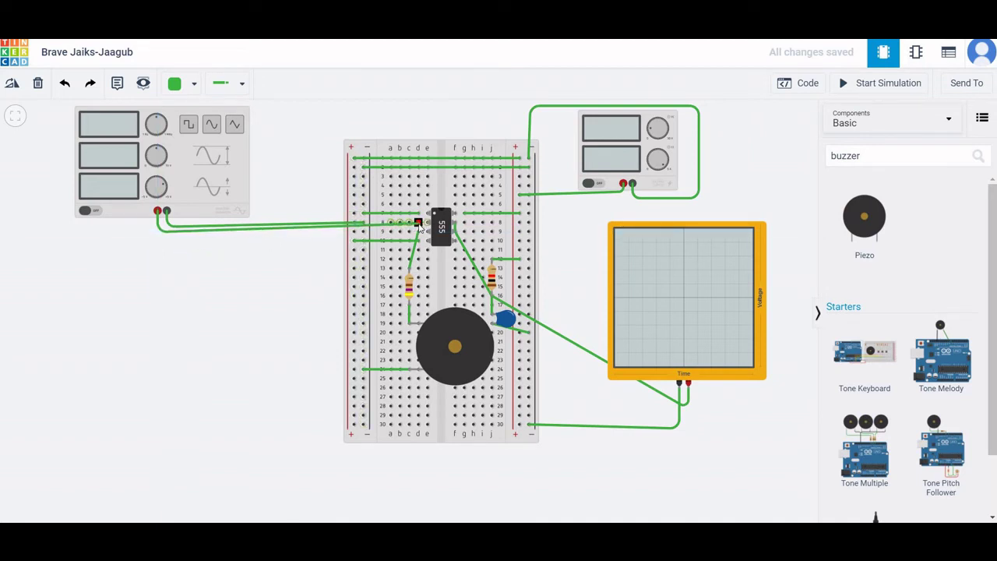
left_click(418, 224)
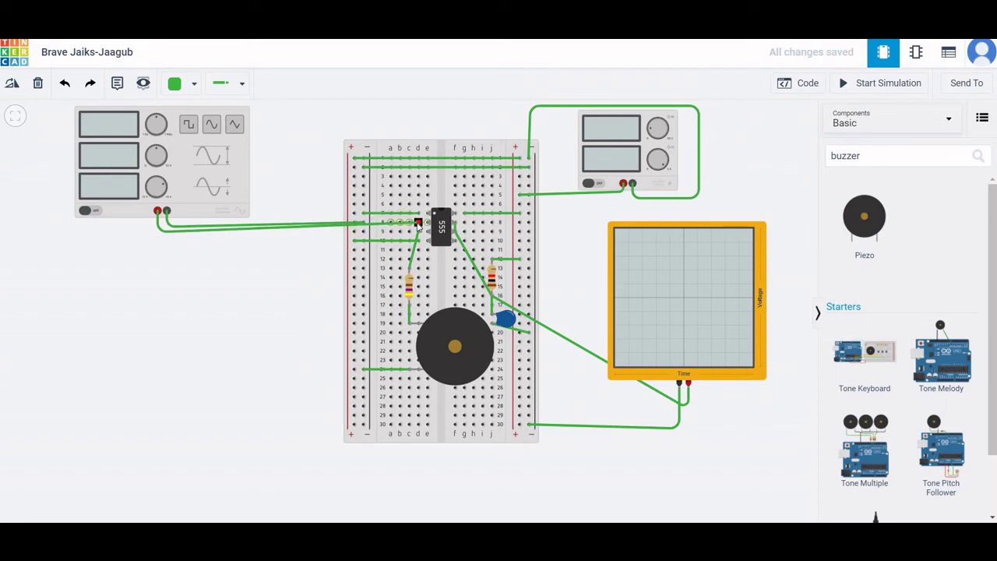
left_click(413, 224)
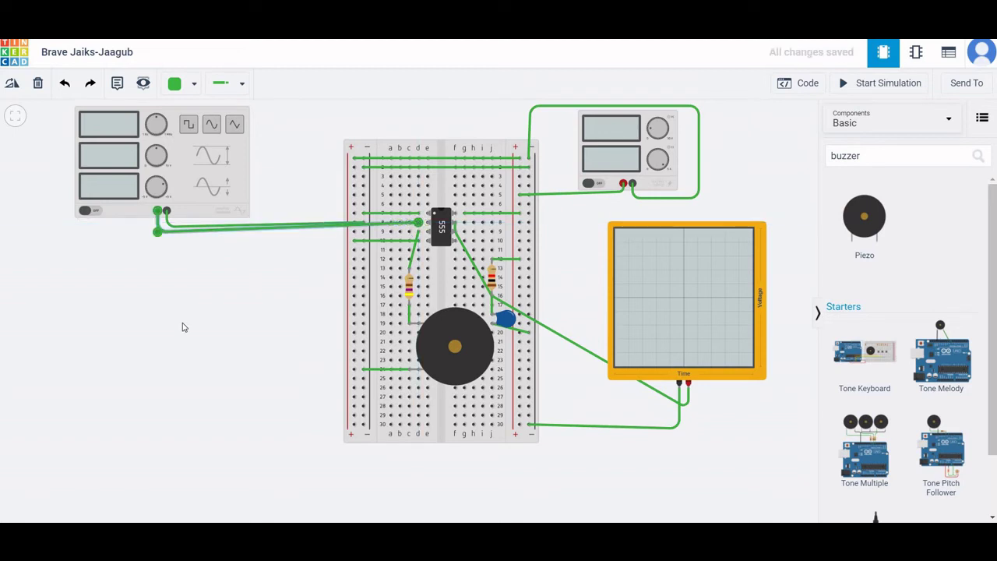
- Set the function generator's DC offset to 0 V and check the power supply's voltage and current settings
left_click(179, 169)
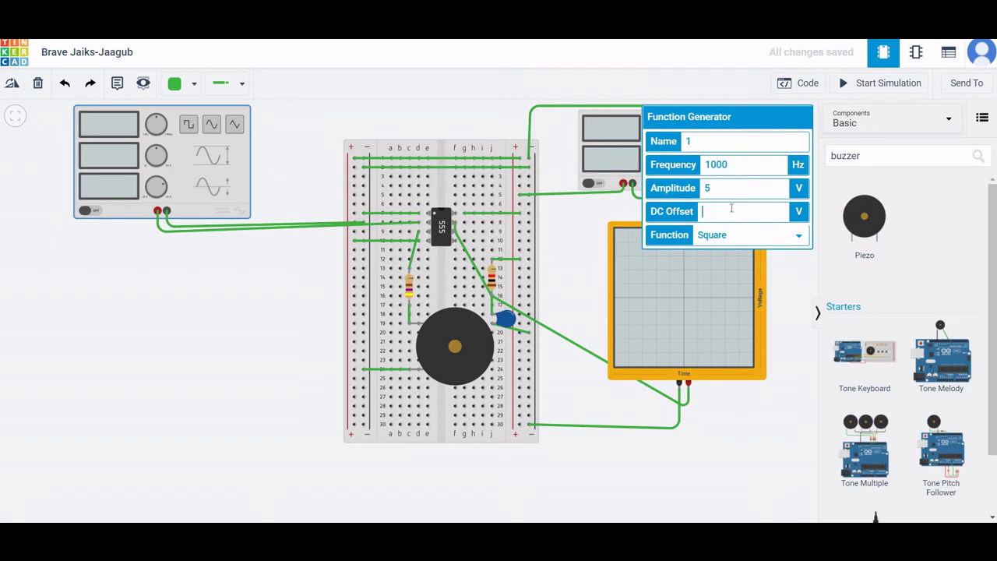
left_click(796, 249)
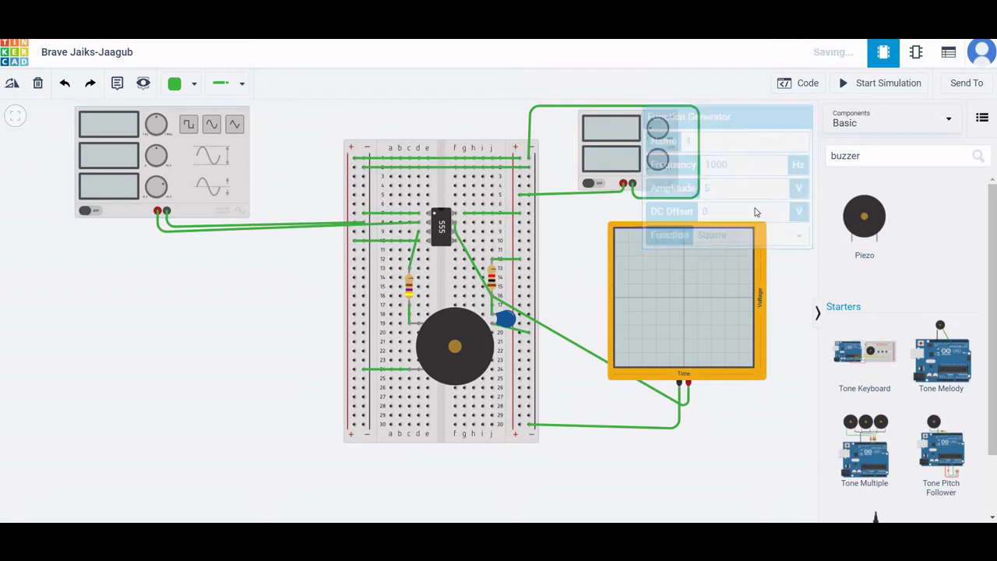
left_click(191, 164)
left_click(722, 234)
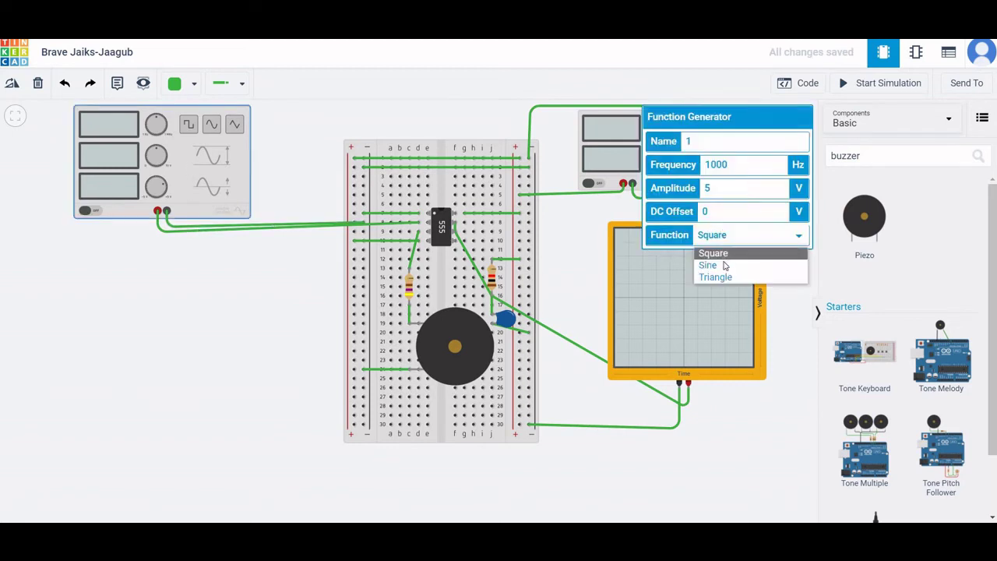
left_click(768, 269)
left_click(718, 205)
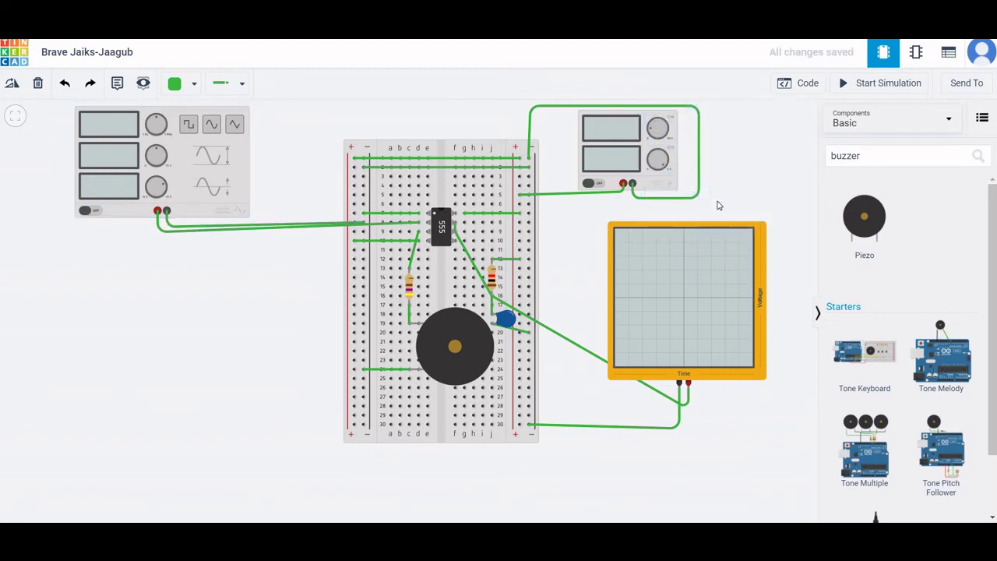
left_click(650, 167)
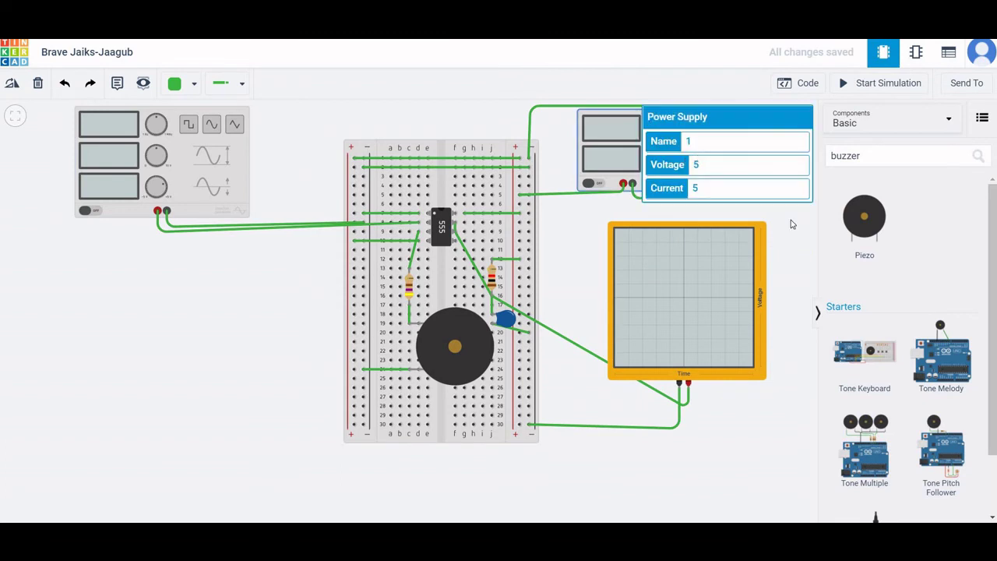
left_click(890, 148)
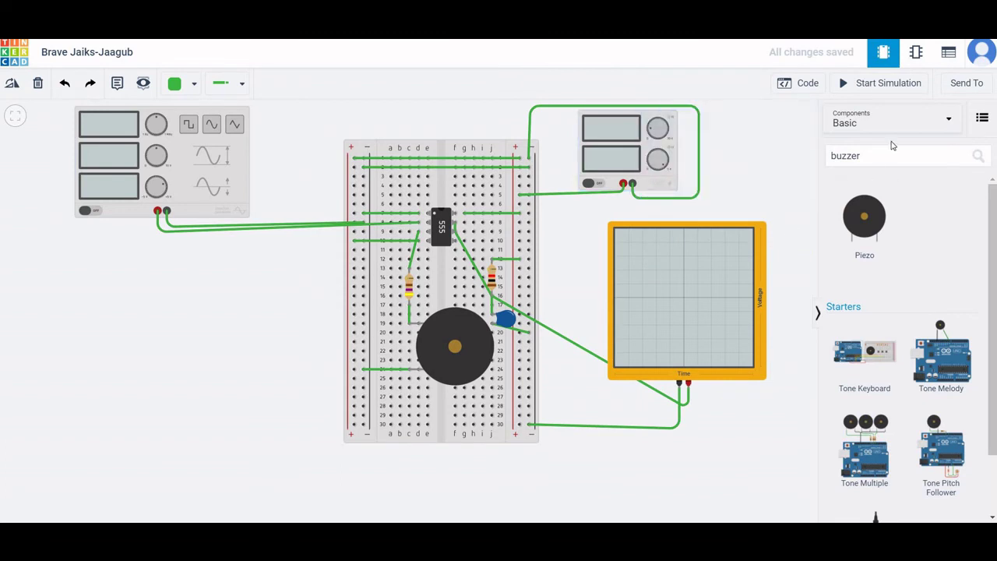
- Find the oscilloscope in the component library and place a second one directly below the function generator
left_click(909, 161)
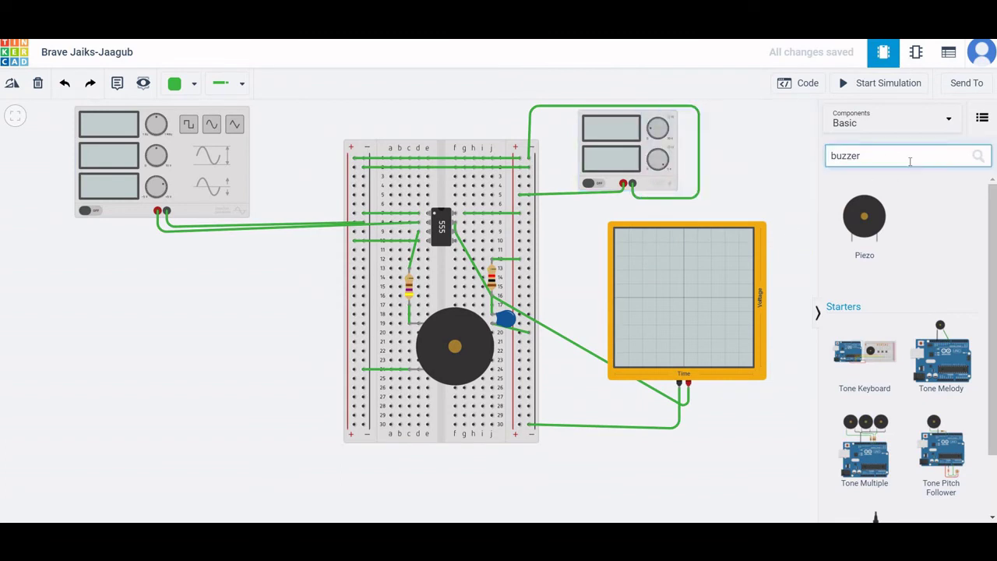
key("BackSpace")
key("BackSpace")
key("BackSpace")
key("BackSpace")
key("BackSpace")
key("BackSpace")
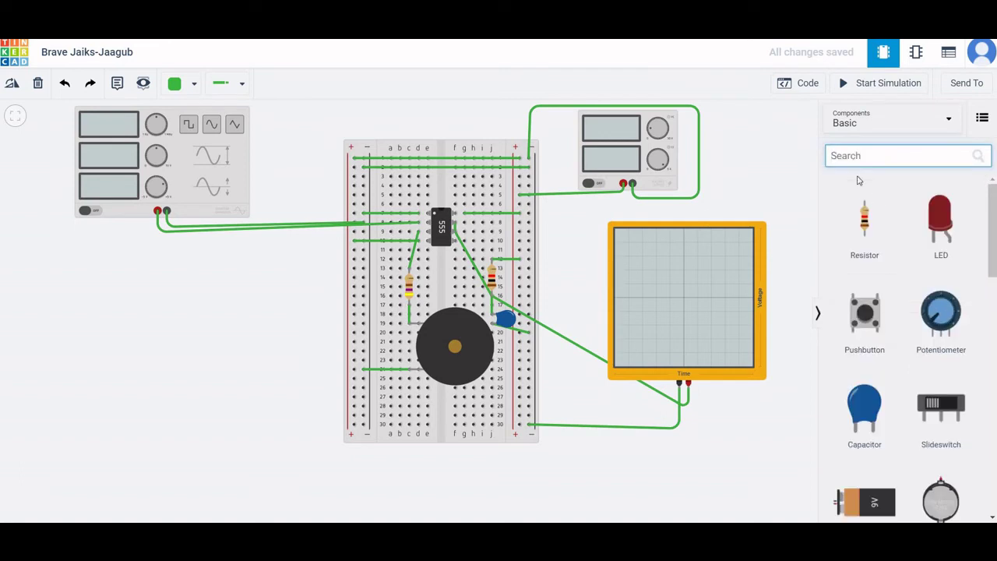
type("os")
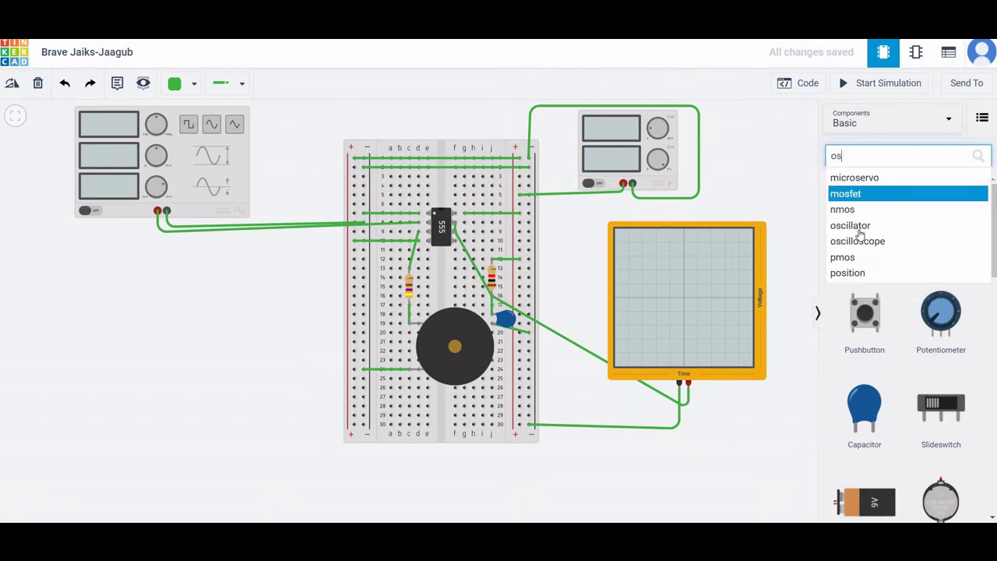
left_click(858, 242)
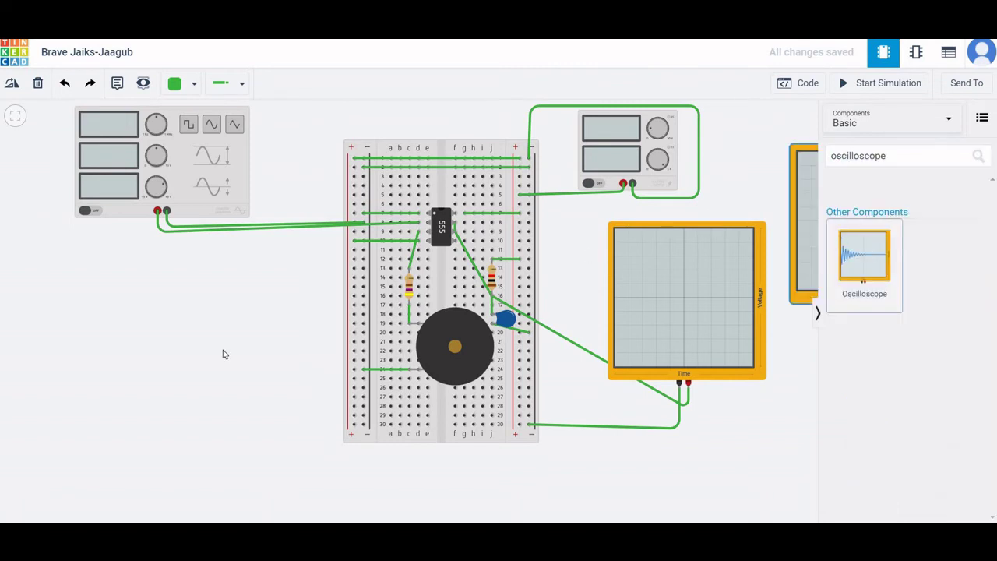
left_click_drag(223, 353, 153, 416)
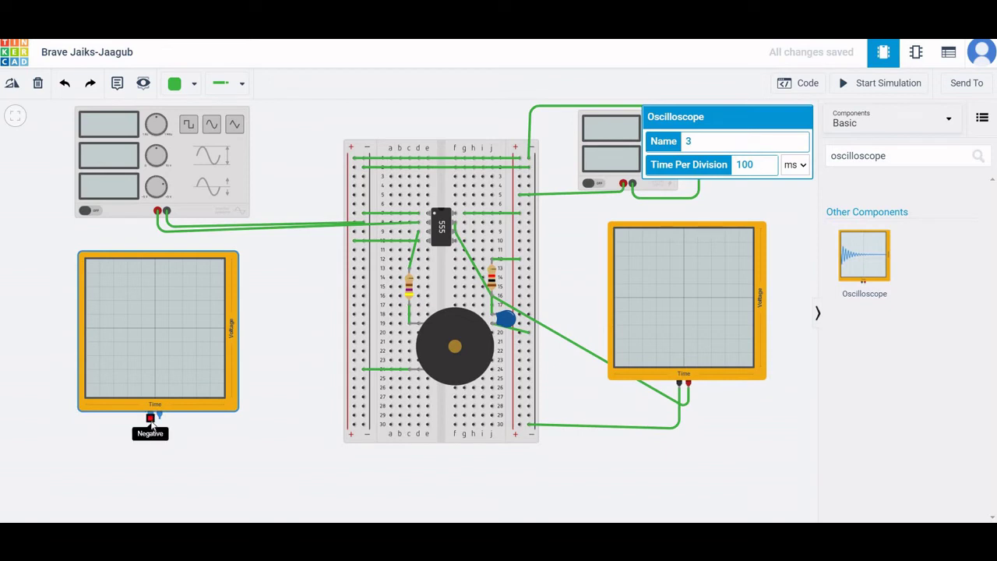
- Wire the second oscilloscope's negative terminal around a corner below it to the row 30 hole of the breadboard's left negative rail
left_click(151, 419)
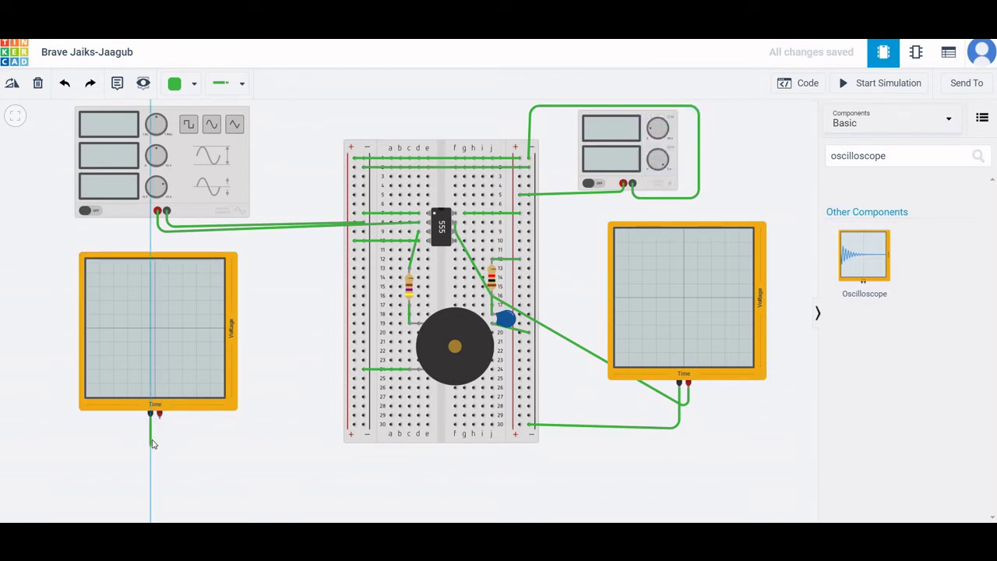
left_click(152, 438)
left_click(353, 424)
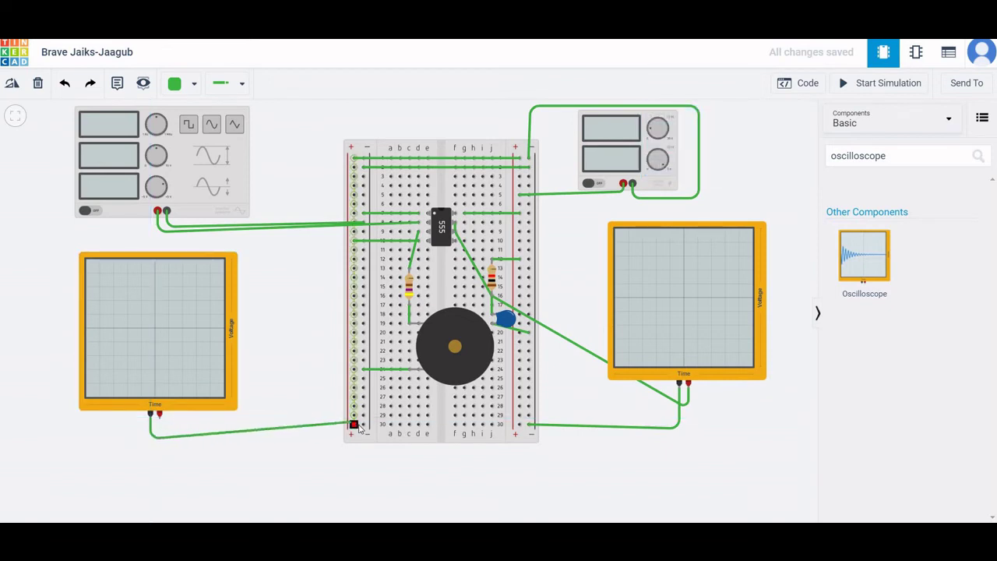
left_click_drag(354, 424, 362, 424)
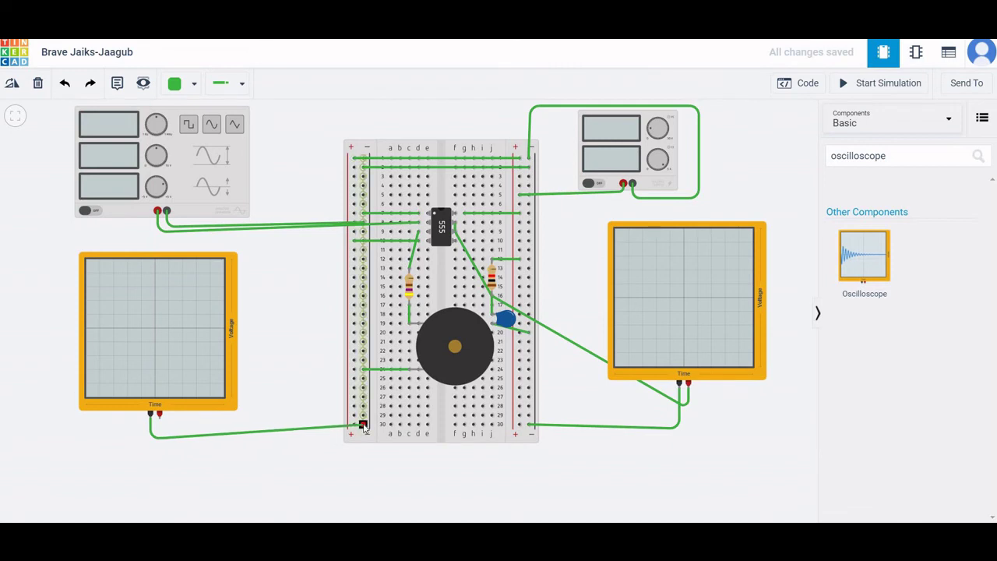
- Wire the second oscilloscope's positive terminal around its breadboard-facing side and over its top to the function generator's positive terminal
left_click(159, 416)
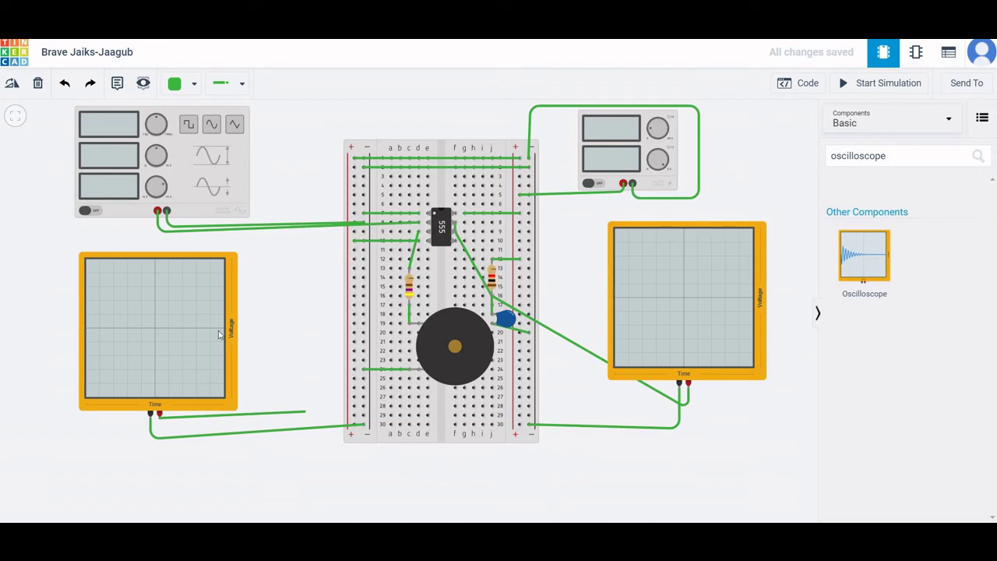
left_click(302, 416)
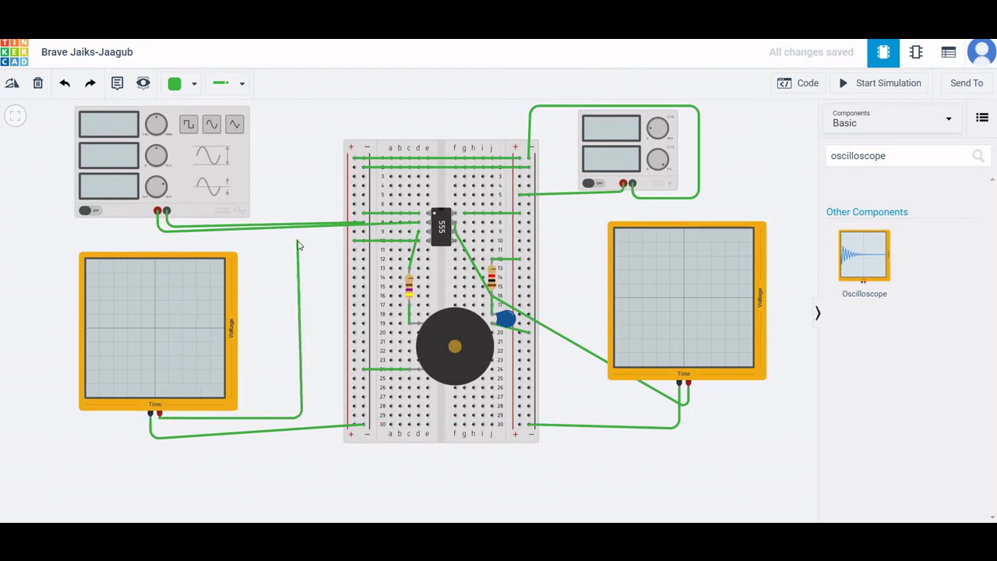
left_click(298, 241)
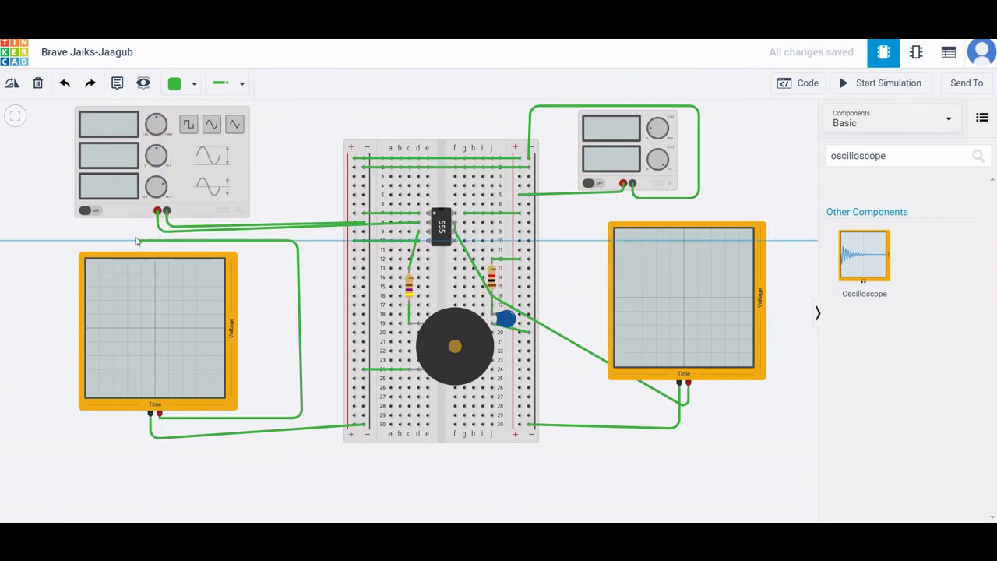
left_click(140, 240)
left_click(158, 214)
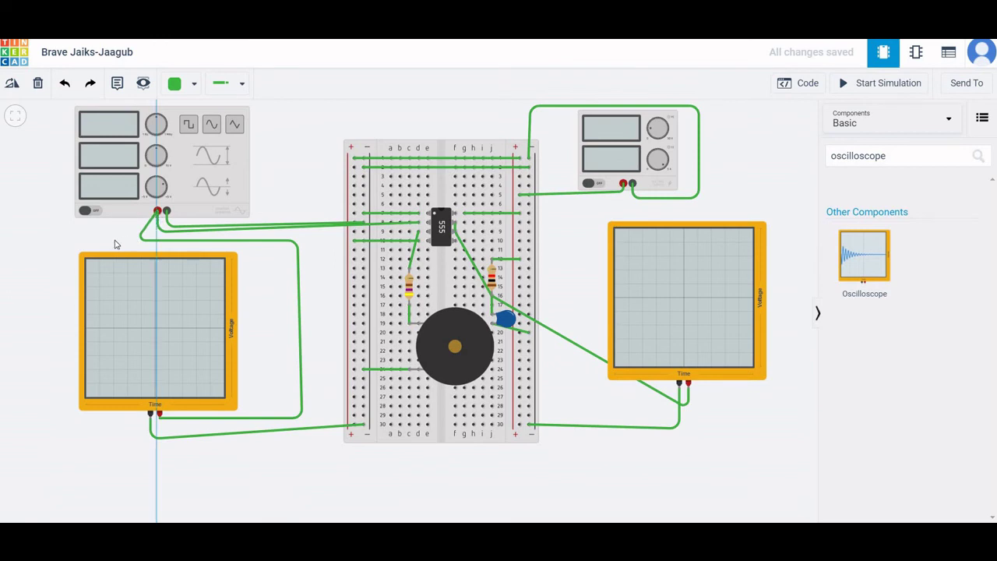
left_click(157, 215)
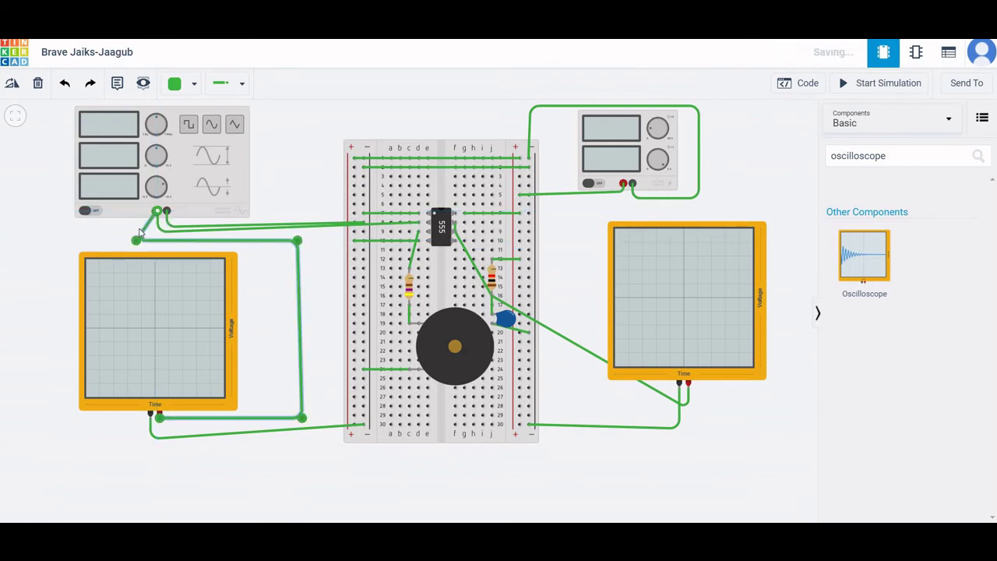
left_click(26, 279)
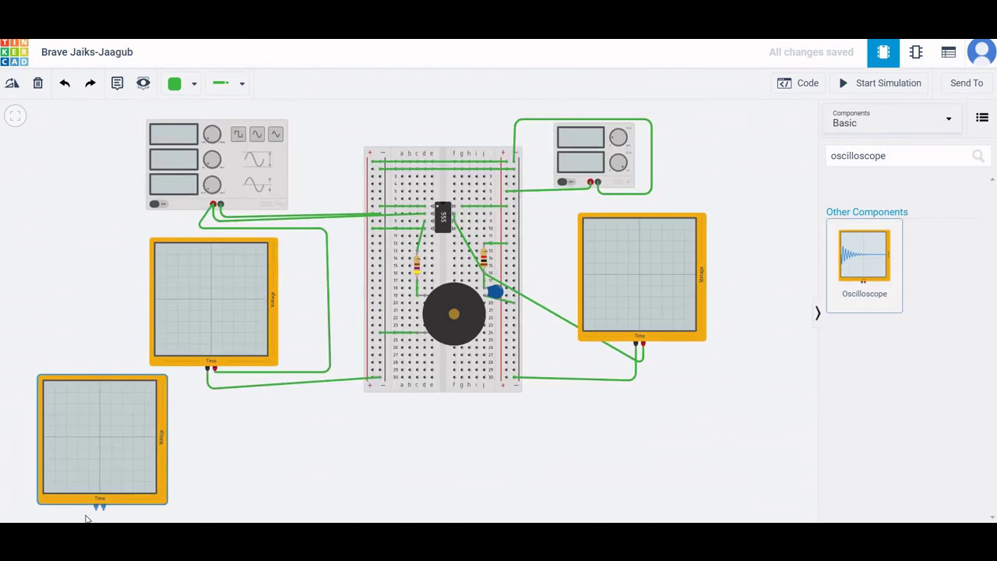
- Place a third oscilloscope diagonally below the second and wire its positive terminal around a corner to hole d9 beside the 555's third pin
left_click_drag(85, 517, 86, 511)
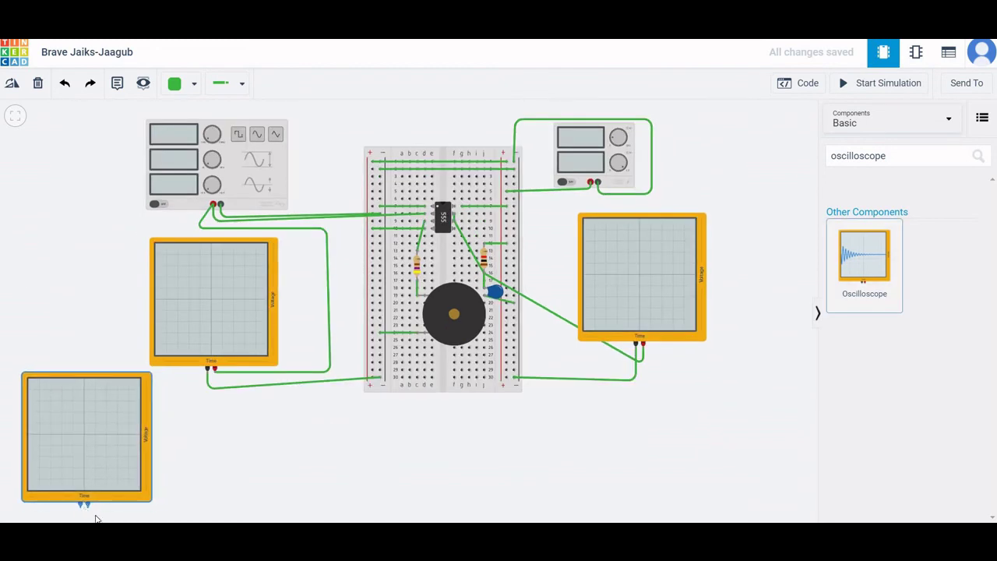
left_click(88, 507)
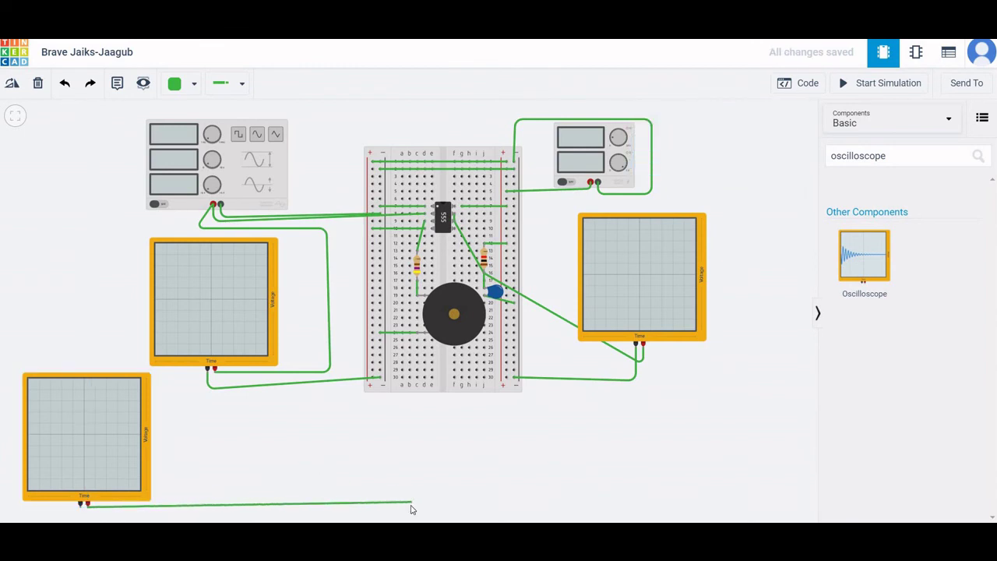
left_click(424, 221)
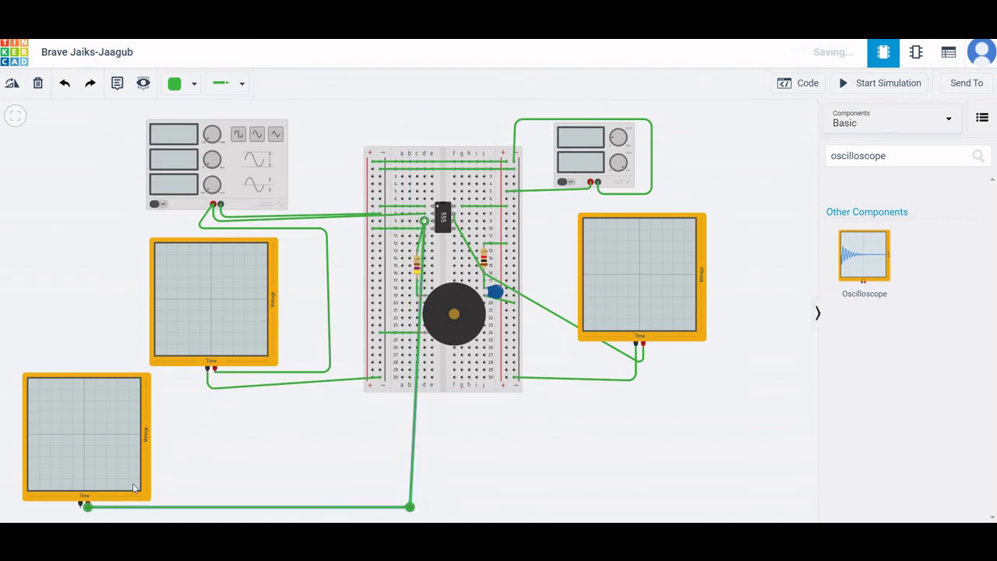
- Wire the third oscilloscope's negative terminal around its outer side and over its top to the second oscilloscope's negative terminal
left_click(80, 506)
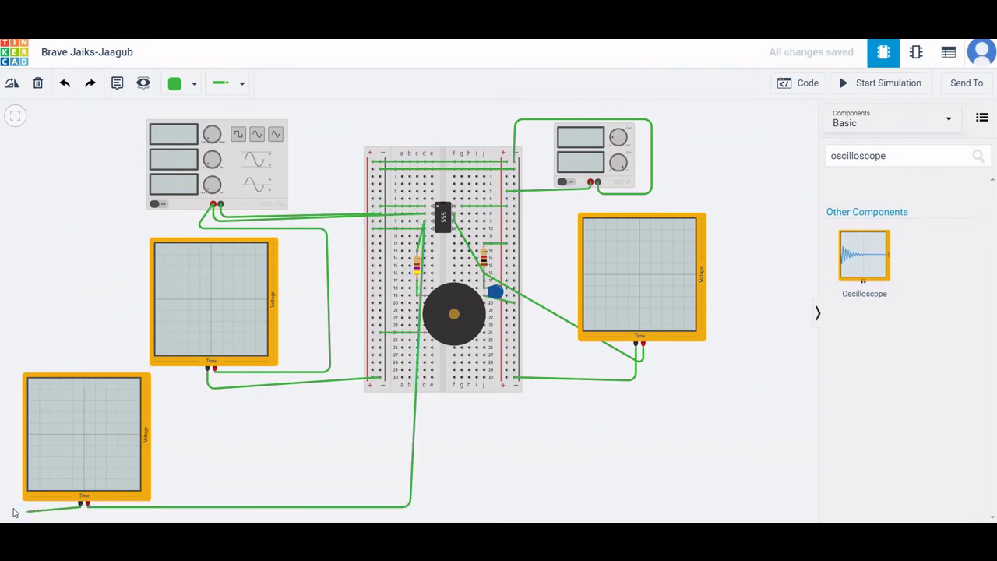
left_click(13, 504)
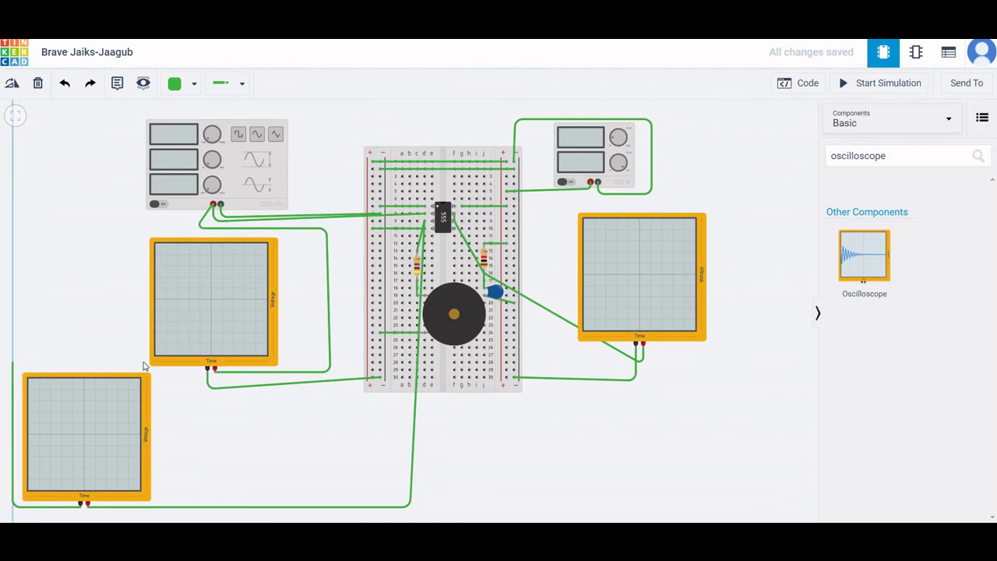
left_click(207, 367)
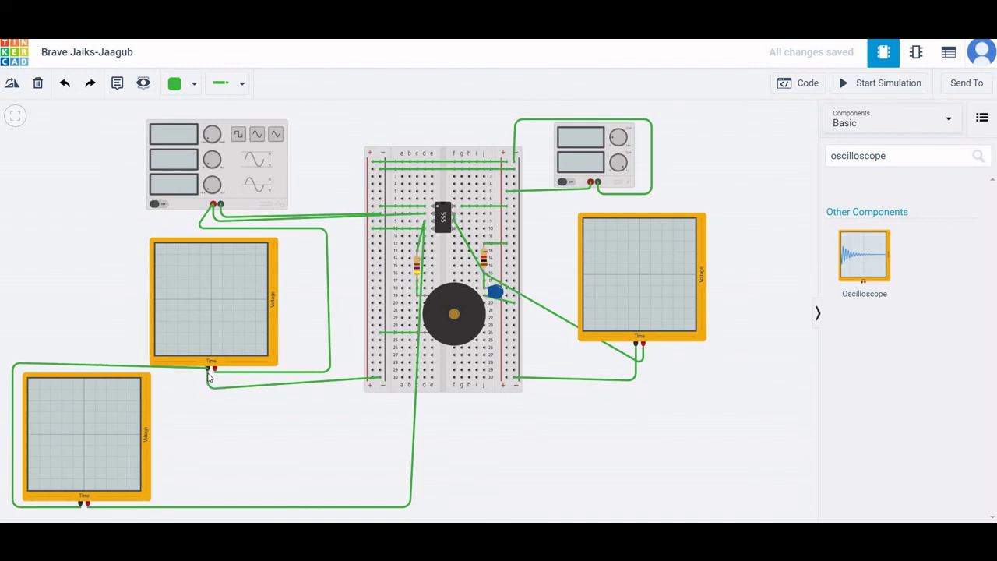
left_click(209, 374)
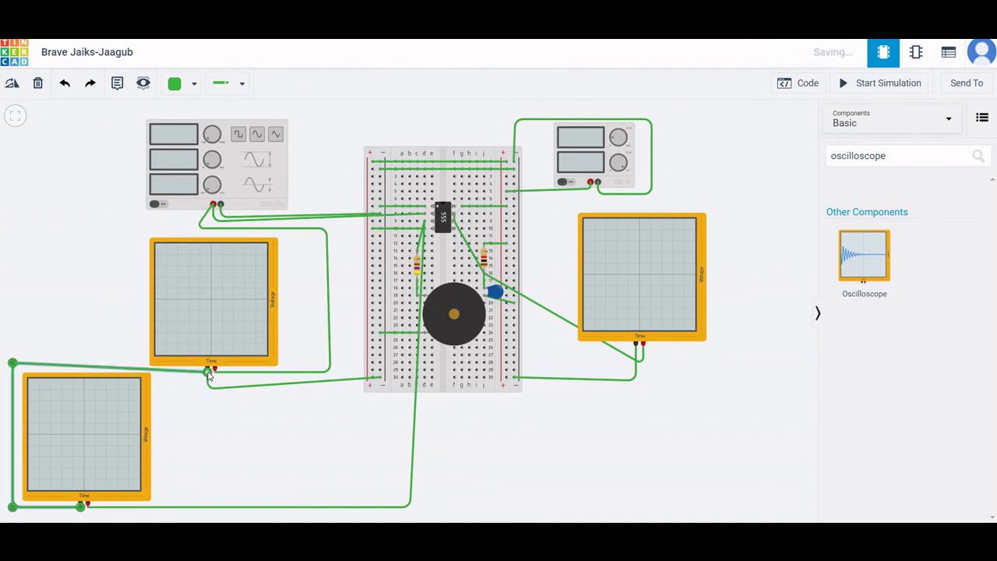
- Set the time per division of the third and second oscilloscopes to 1 ms
left_click(91, 445)
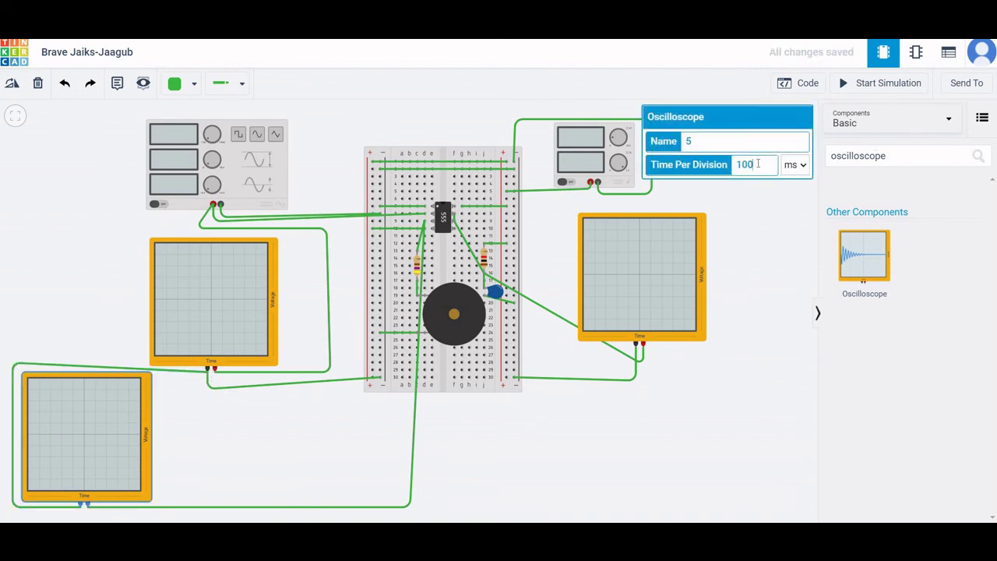
key("BackSpace")
key("BackSpace")
left_click(652, 274)
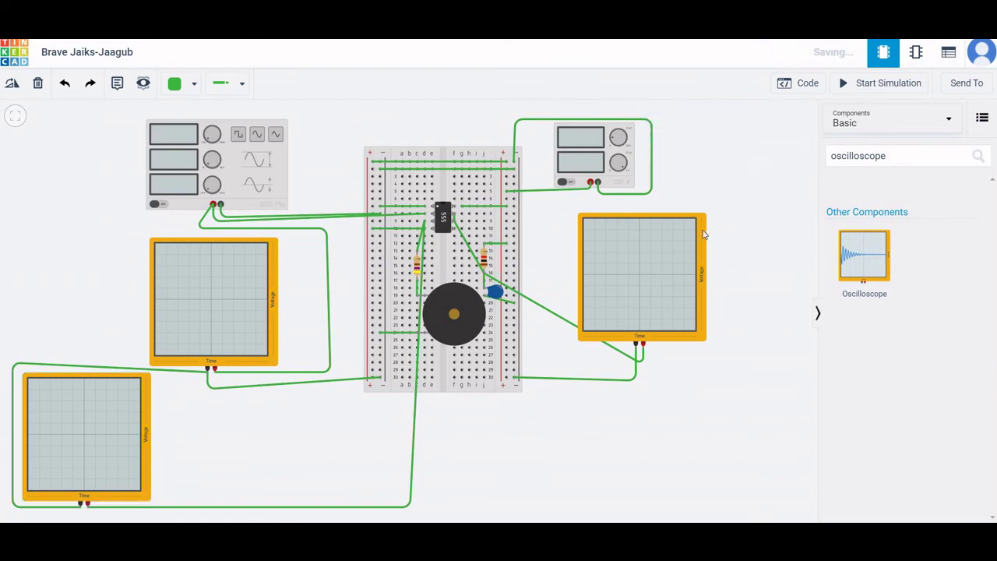
left_click(228, 299)
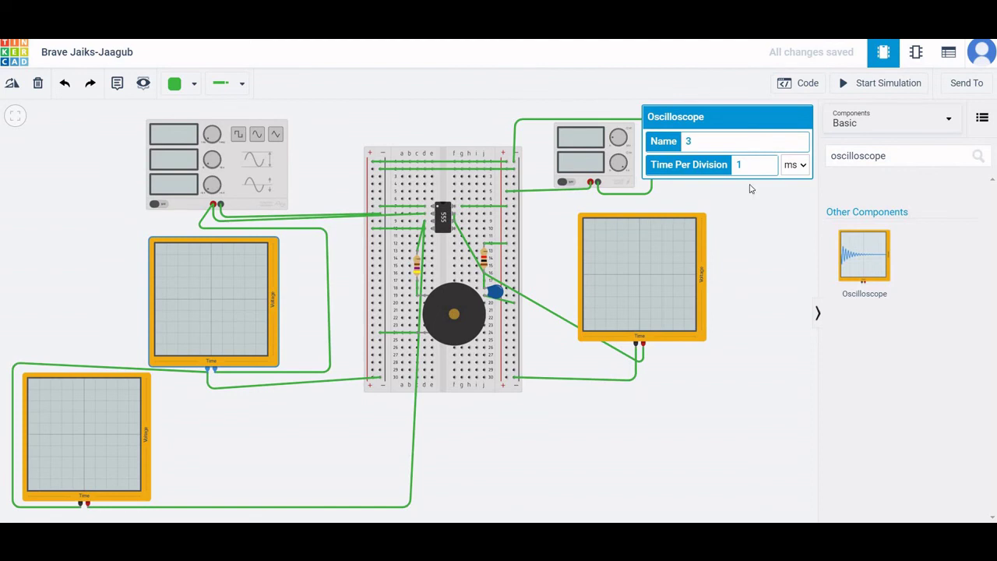
left_click(756, 261)
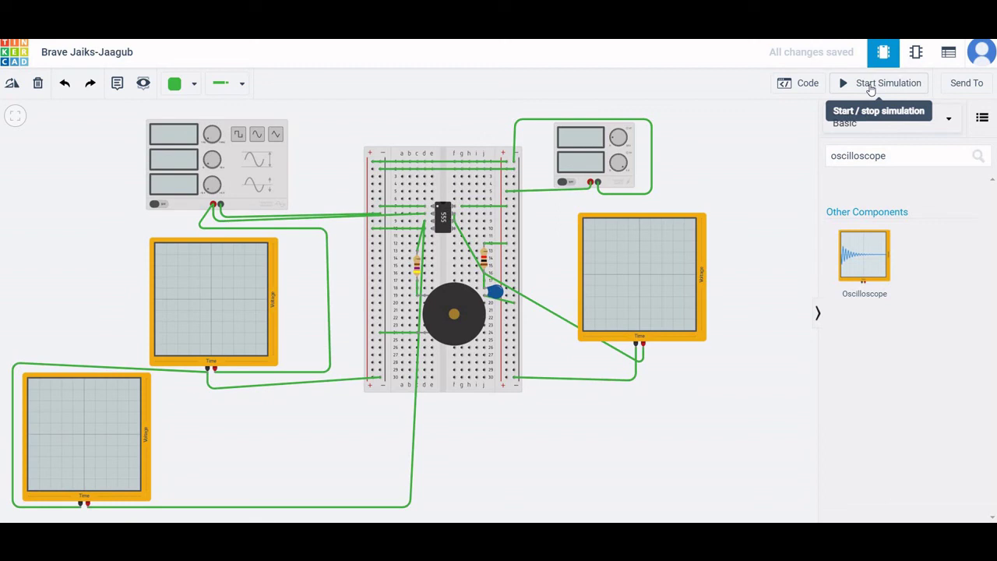
- Run the simulation to examine the waveforms on all three oscilloscopes, and stop it
left_click(870, 86)
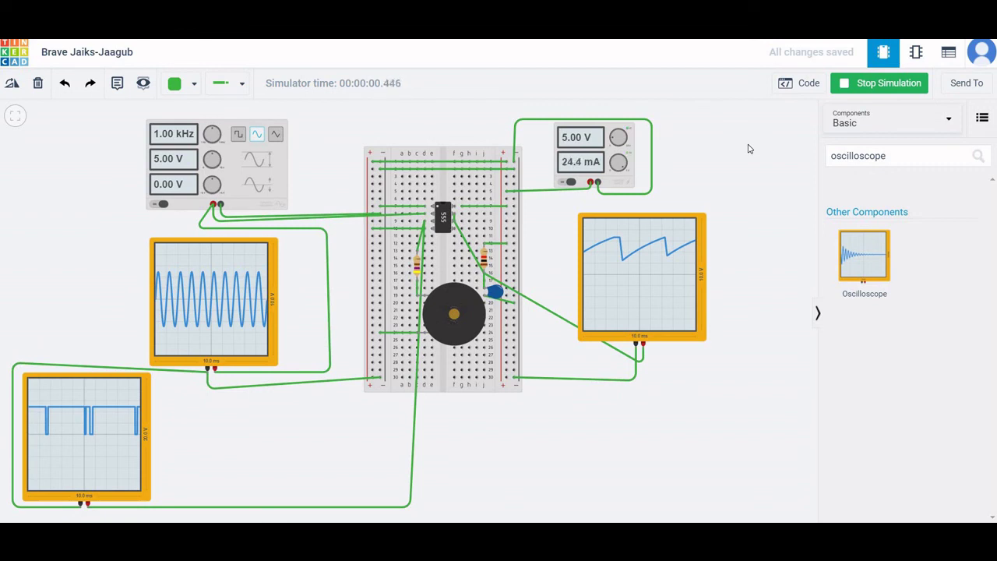
left_click(880, 86)
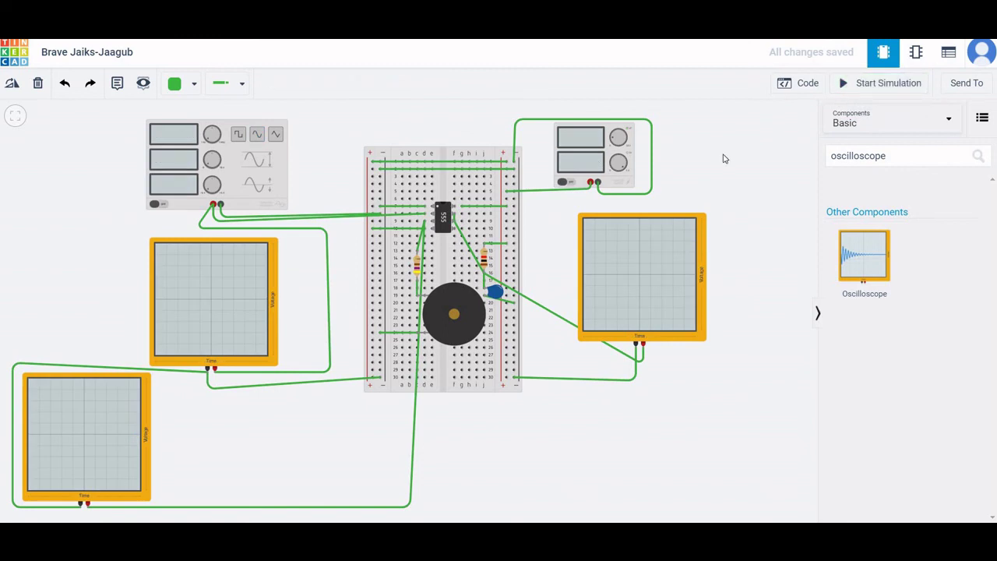